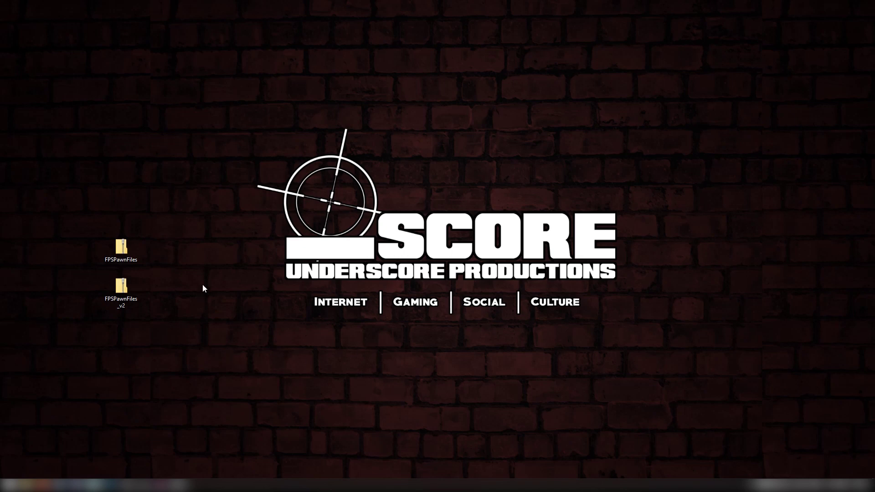
# - Open the FPSPawnFiles archive and set its window aside on the desktop
pyautogui.click(111, 260)
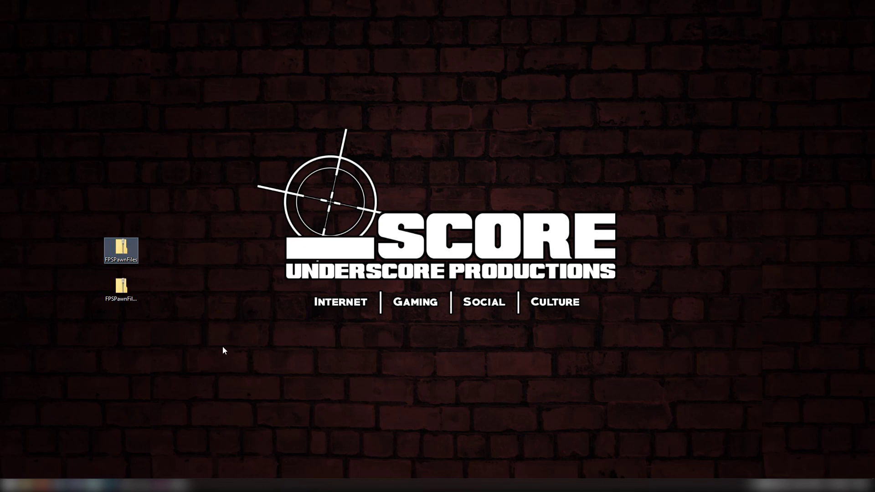
pyautogui.click(114, 305)
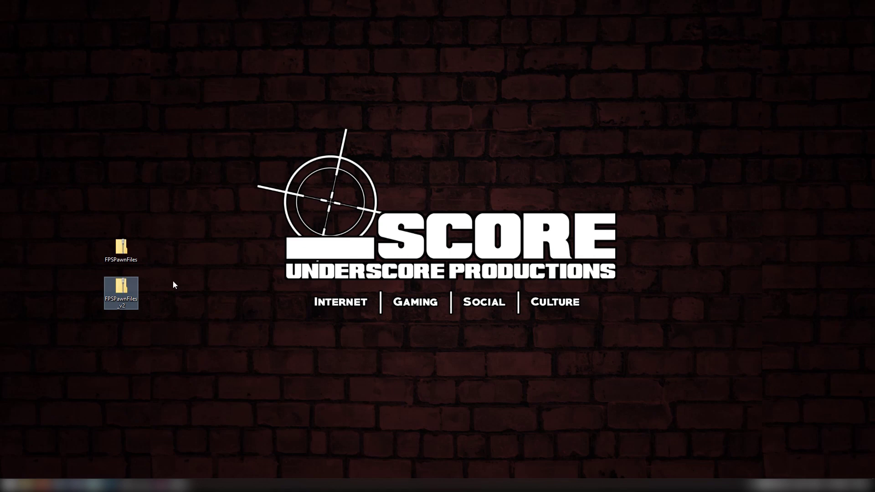
pyautogui.moveTo(68, 222); pyautogui.dragTo(136, 292)
pyautogui.click(217, 385)
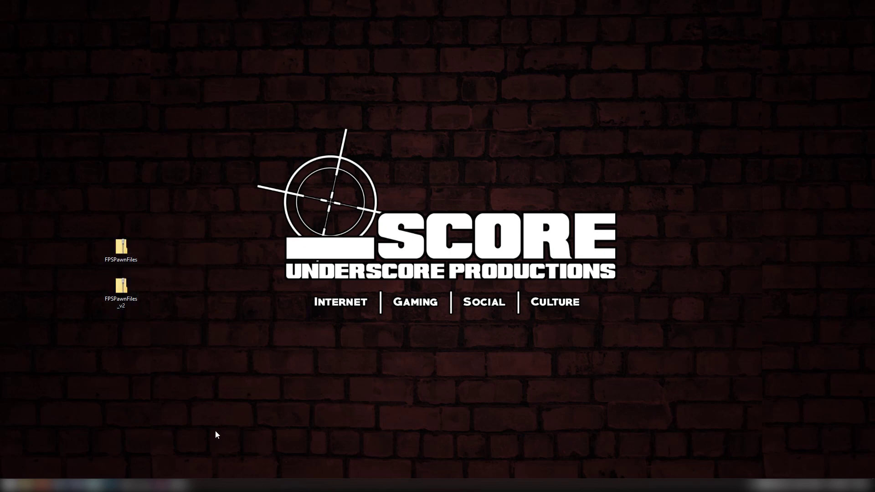
pyautogui.doubleClick(120, 248)
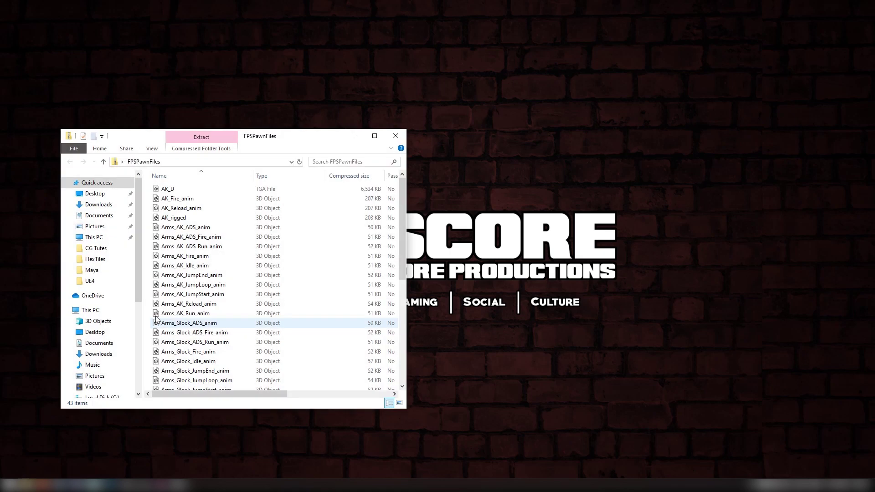
pyautogui.moveTo(260, 145); pyautogui.dragTo(584, 221)
# - Create a new desktop folder named FPSPawn
pyautogui.rightClick(184, 229)
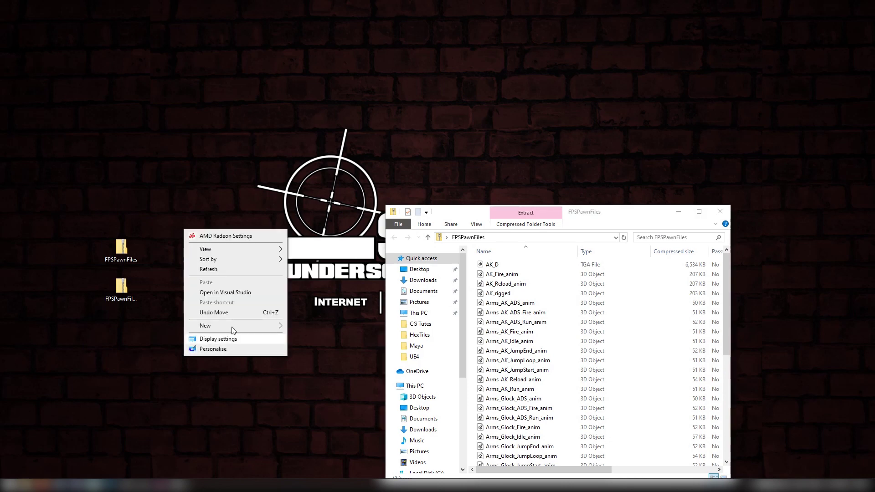
pyautogui.moveTo(236, 326)
pyautogui.click(320, 327)
pyautogui.write('F')
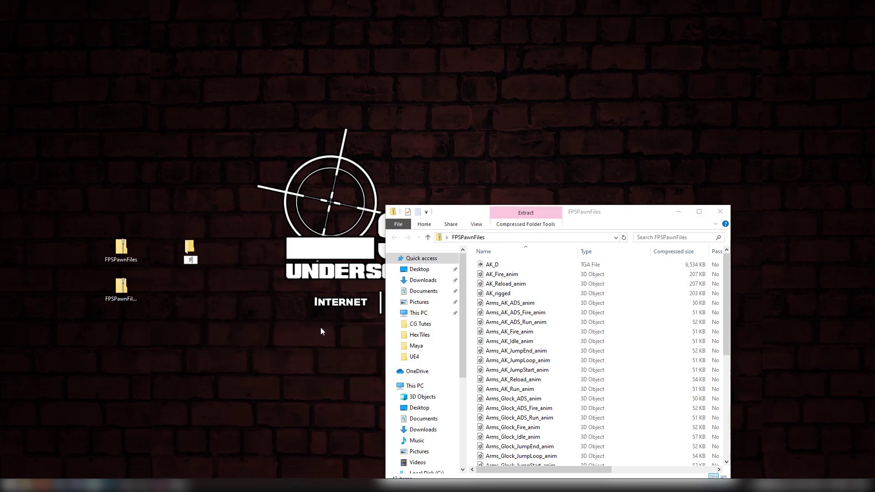
pyautogui.write('PSPawn')
pyautogui.press('Return')
# - Copy all 43 files from the FPSPawnFiles archive into the FPSPawn folder
pyautogui.click(552, 313)
pyautogui.hotkey('ctrl', 'a')
pyautogui.moveTo(528, 332); pyautogui.dragTo(189, 249)
pyautogui.click(716, 211)
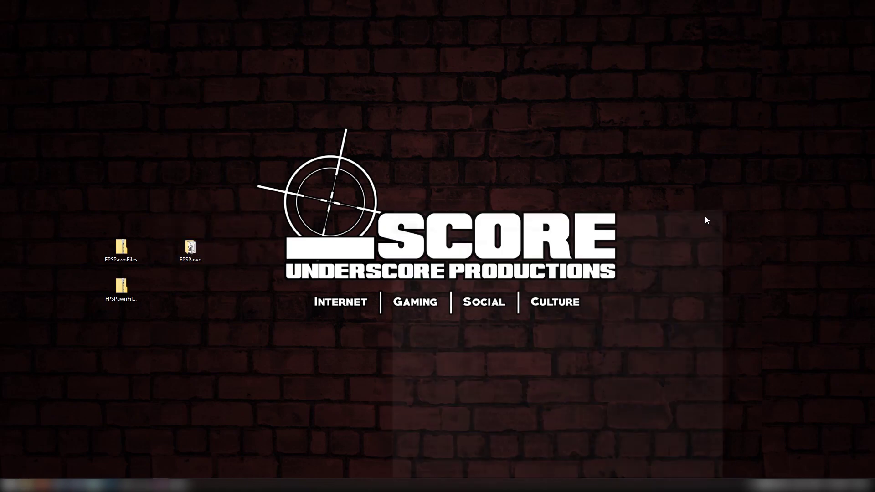
# - Copy all 94 FPSPawnFiles_v2 files into FPSPawn, replacing the 43 duplicates
pyautogui.doubleClick(122, 288)
pyautogui.click(501, 313)
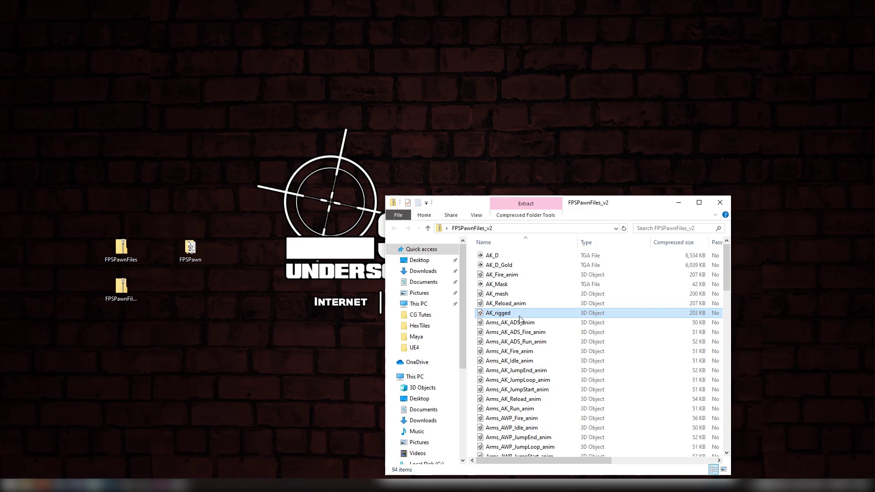
pyautogui.hotkey('ctrl', 'a')
pyautogui.moveTo(518, 341); pyautogui.dragTo(189, 248)
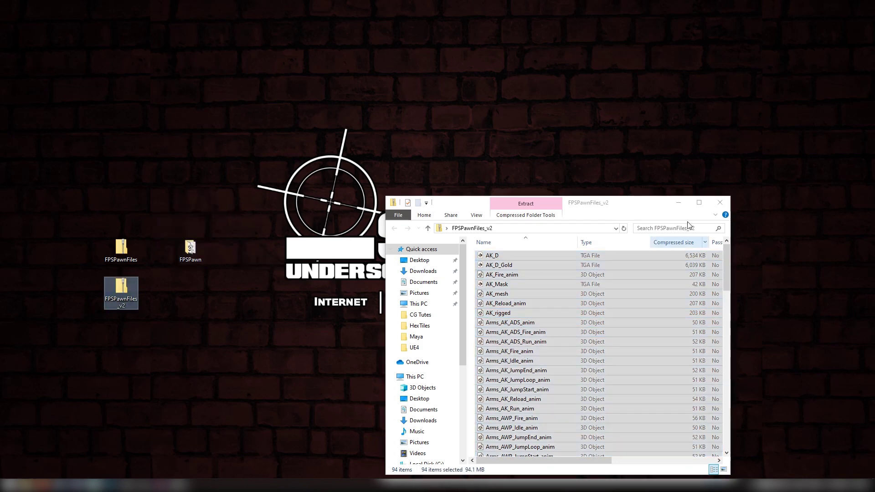
pyautogui.click(720, 202)
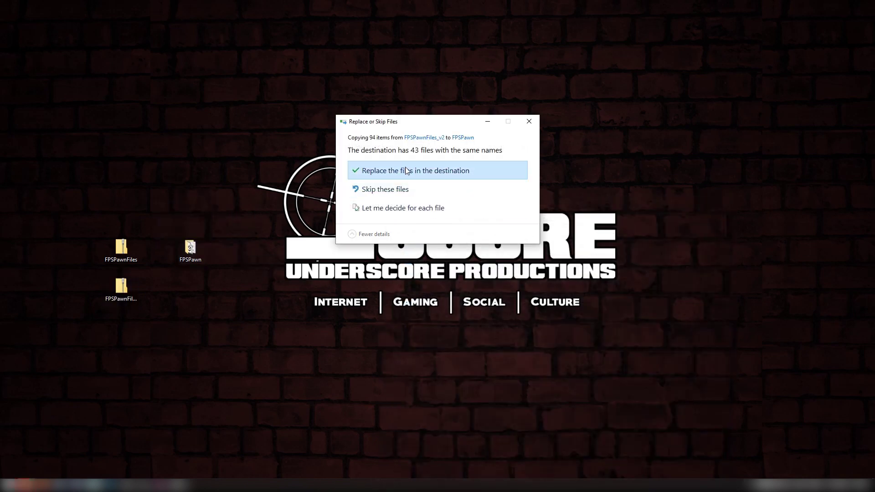
pyautogui.click(401, 171)
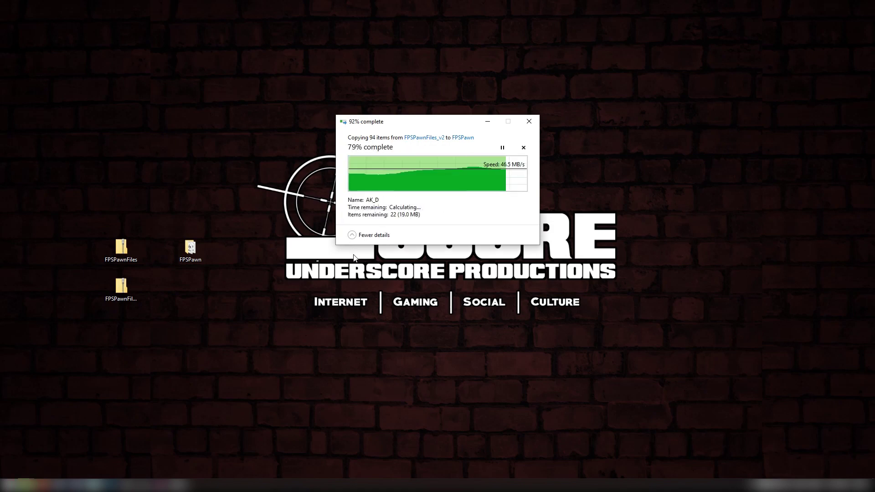
# - Open the FPSPawn folder, enlarge its window and sort the files by type
pyautogui.doubleClick(192, 247)
pyautogui.moveTo(524, 199); pyautogui.dragTo(369, 90)
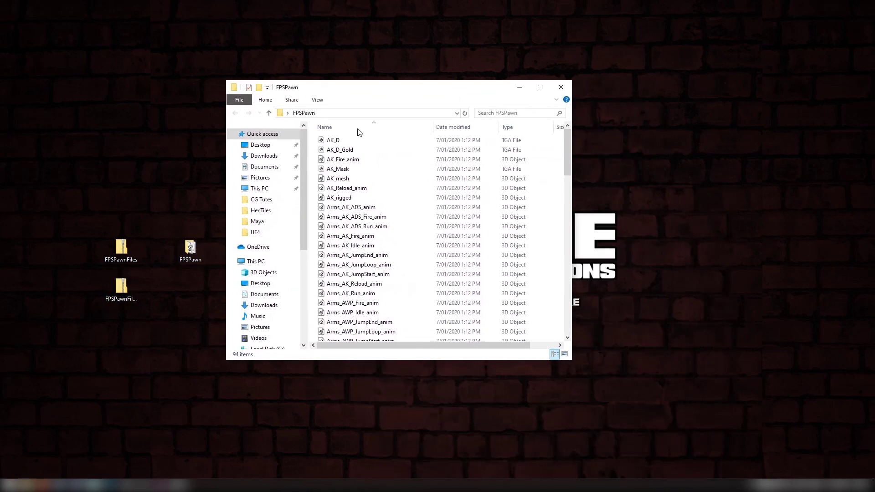
pyautogui.scroll(-20, 403, 211)
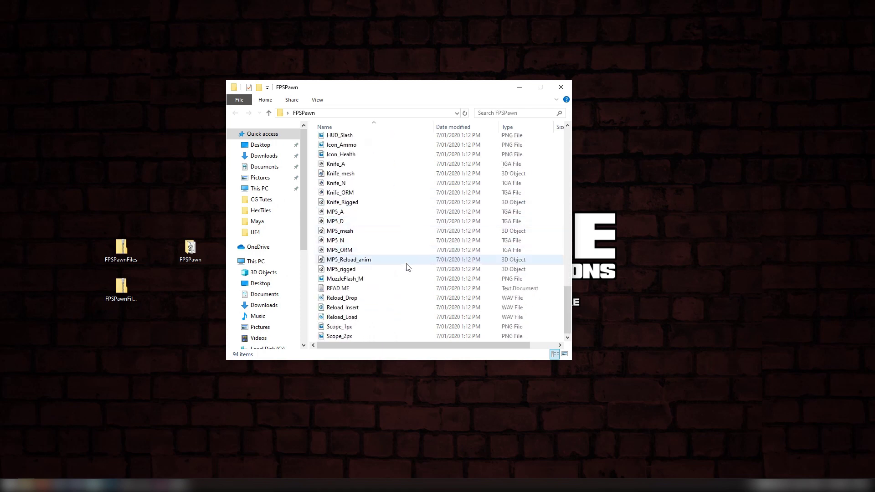
pyautogui.click(507, 127)
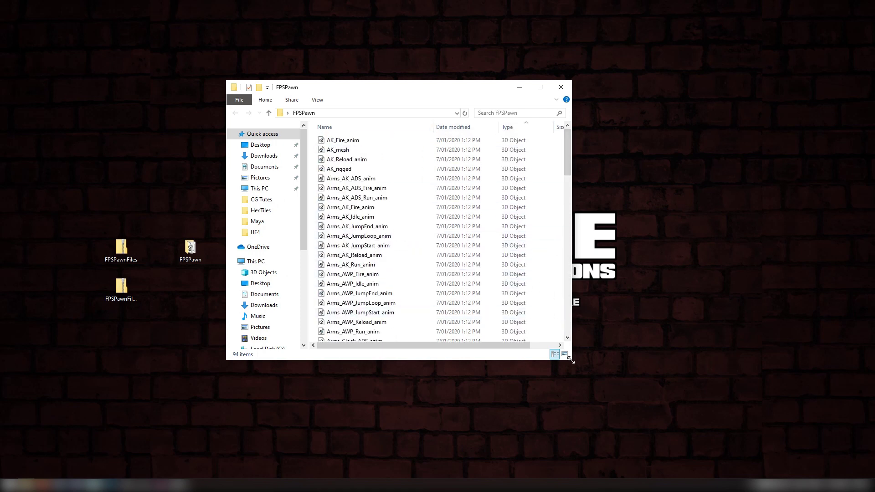
pyautogui.moveTo(570, 360); pyautogui.dragTo(676, 426)
pyautogui.scroll(-6, 463, 285)
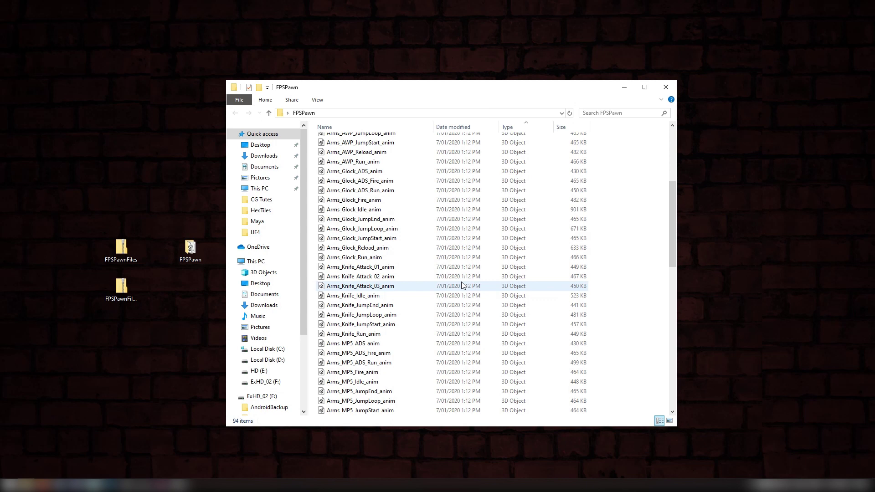
pyautogui.scroll(-7, 463, 286)
pyautogui.scroll(14, 450, 246)
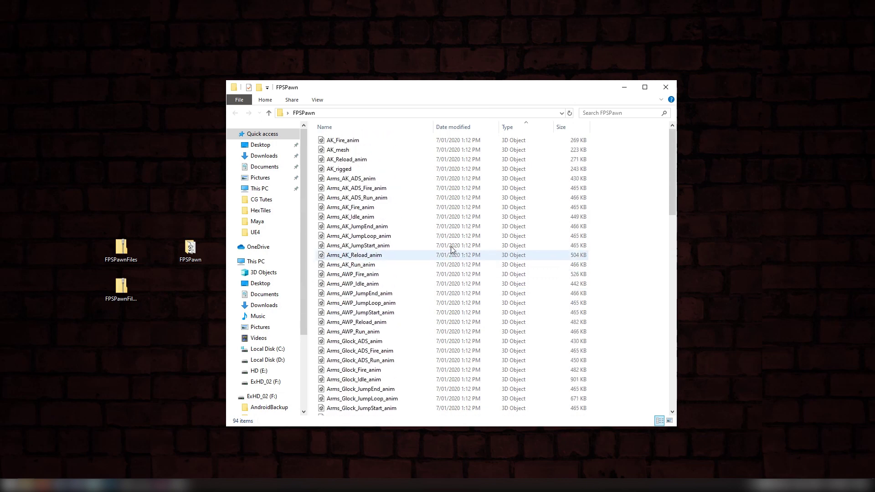
# - Look over AK_Fire_anim, AK_rigged and AK_mesh, then scroll through the remaining files
pyautogui.click(362, 141)
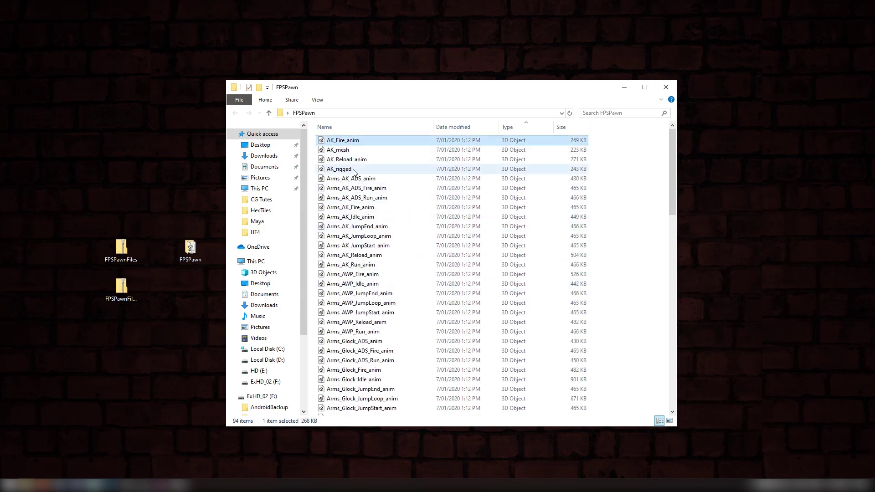
pyautogui.click(354, 170)
pyautogui.click(349, 150)
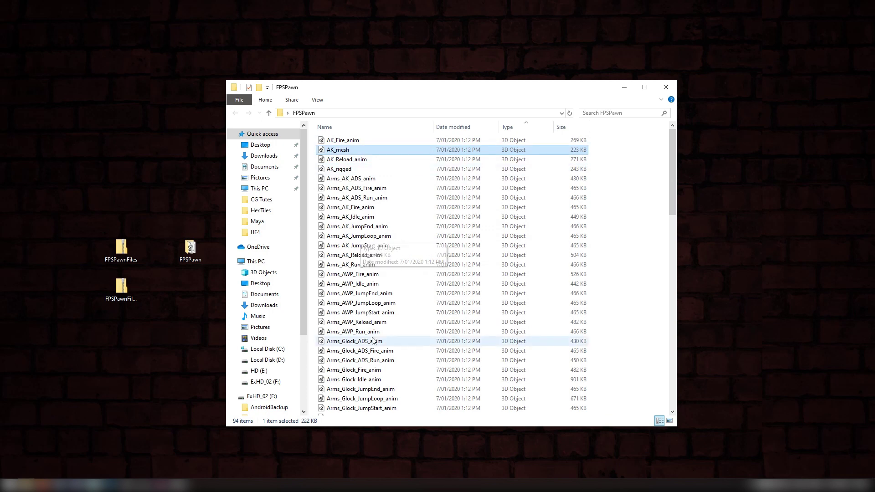
pyautogui.scroll(-15, 373, 340)
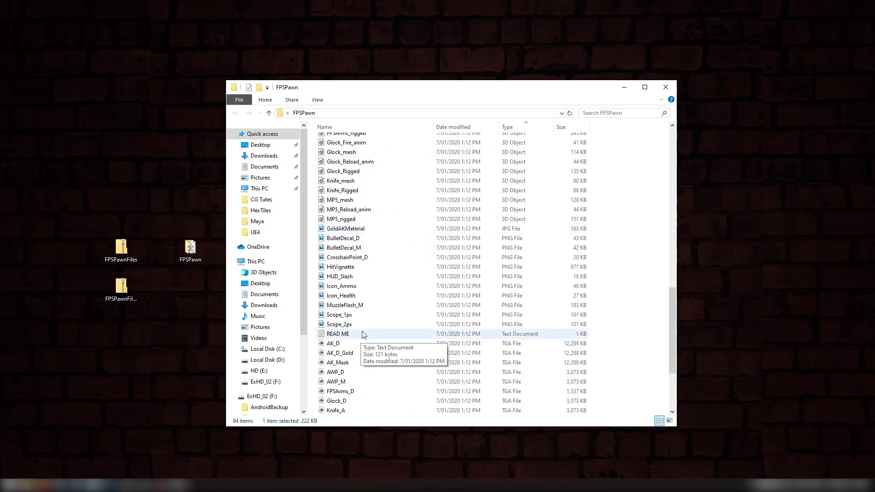
pyautogui.scroll(-3, 364, 334)
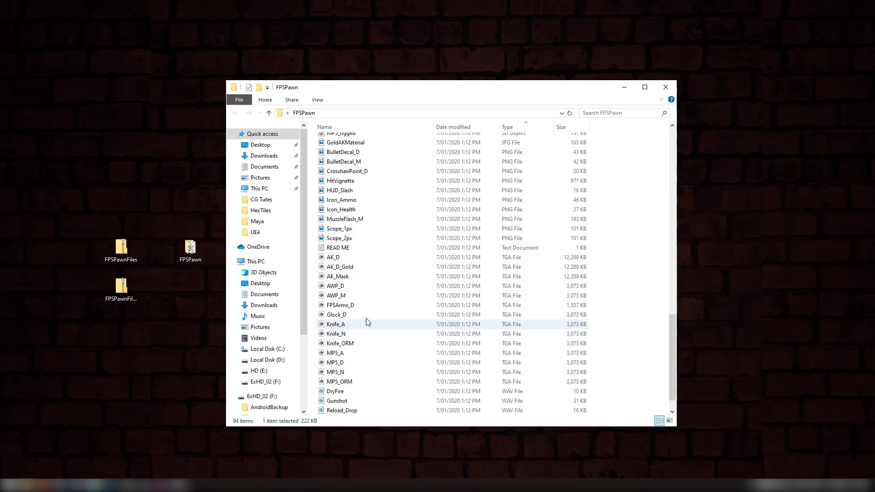
pyautogui.scroll(-1, 390, 328)
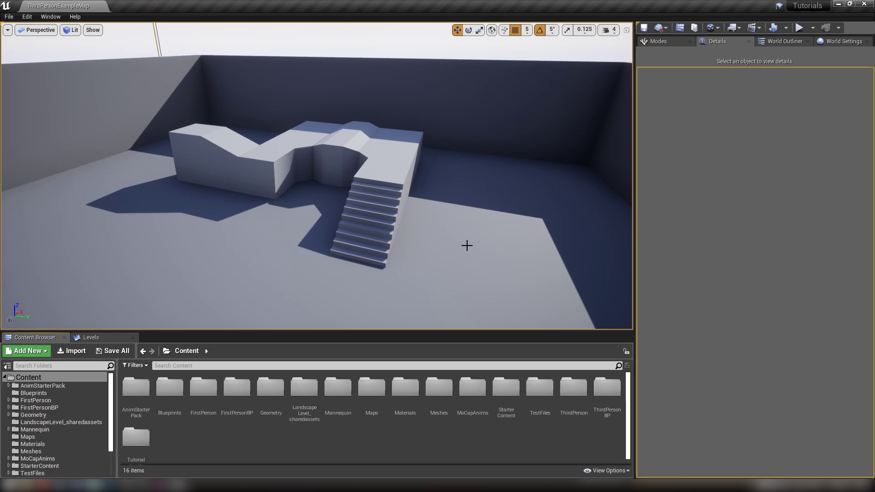
# - Add a new folder named FPSPawn under Content in the Content Browser
pyautogui.moveTo(286, 232); pyautogui.dragTo(286, 232)
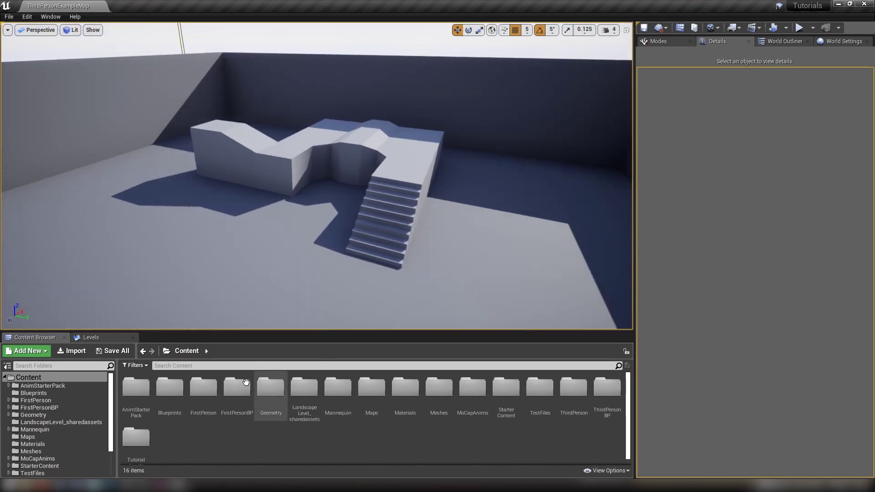
pyautogui.rightClick(205, 438)
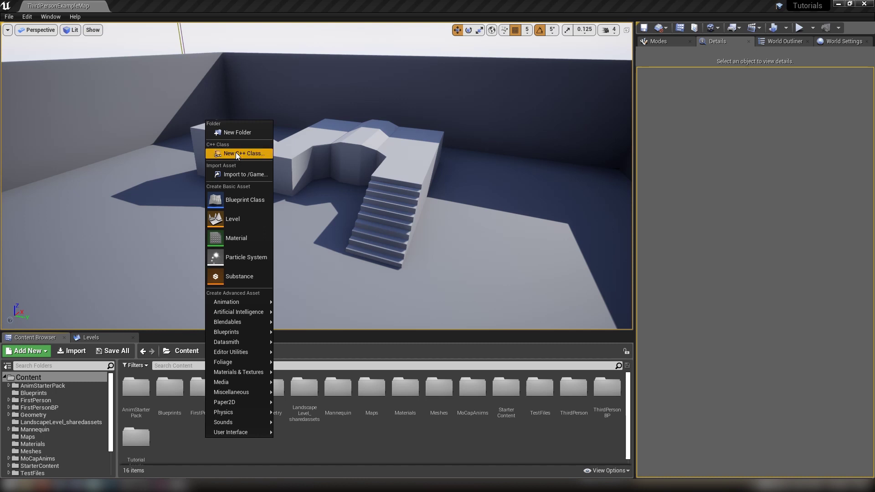
pyautogui.click(245, 132)
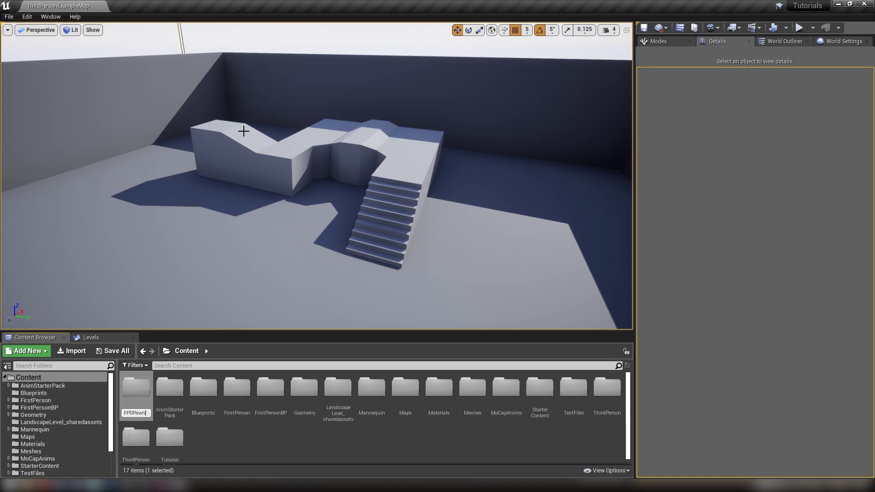
pyautogui.press('Return')
pyautogui.press('Return')
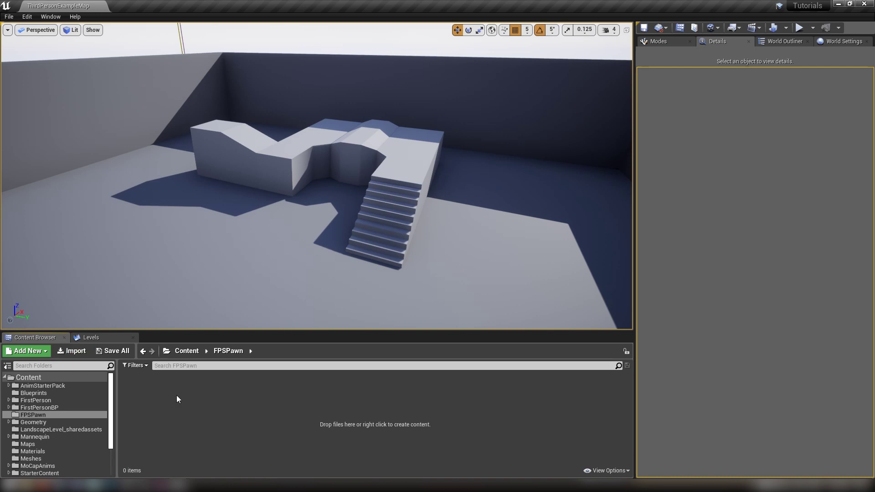
# - Start an import into FPSPawn and browse to the Desktop FPSPawn folder
pyautogui.click(87, 352)
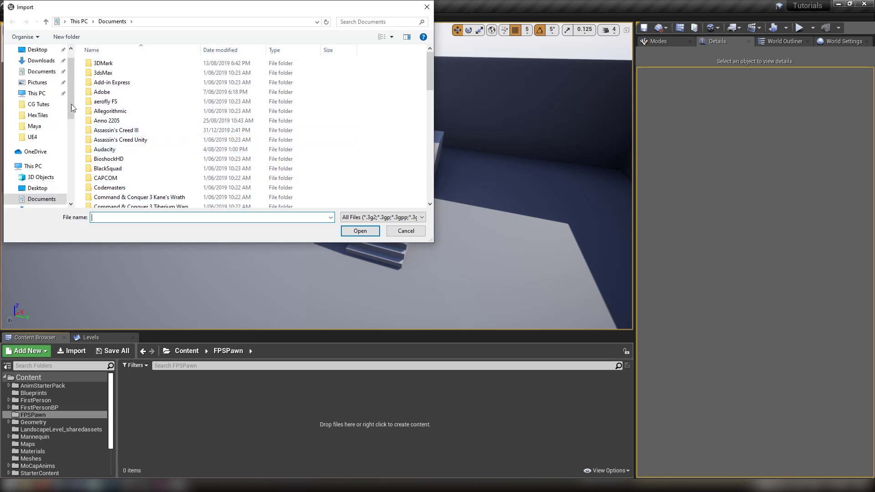
pyautogui.click(37, 188)
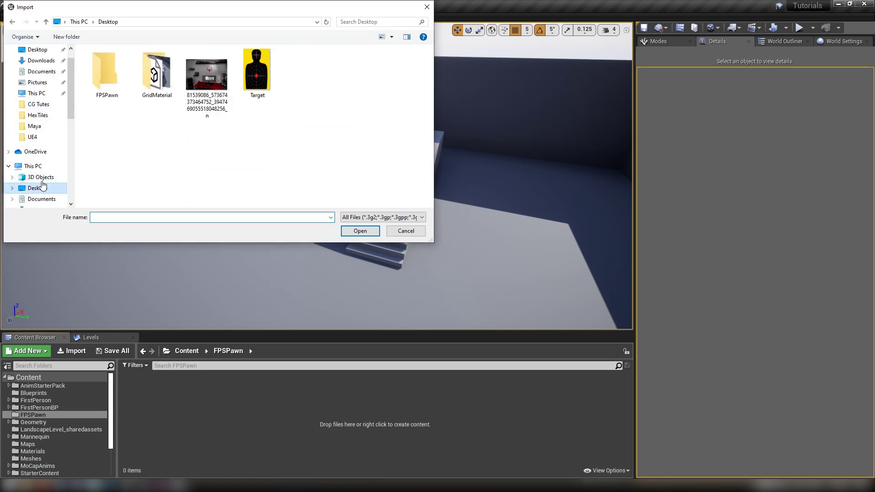
pyautogui.doubleClick(111, 73)
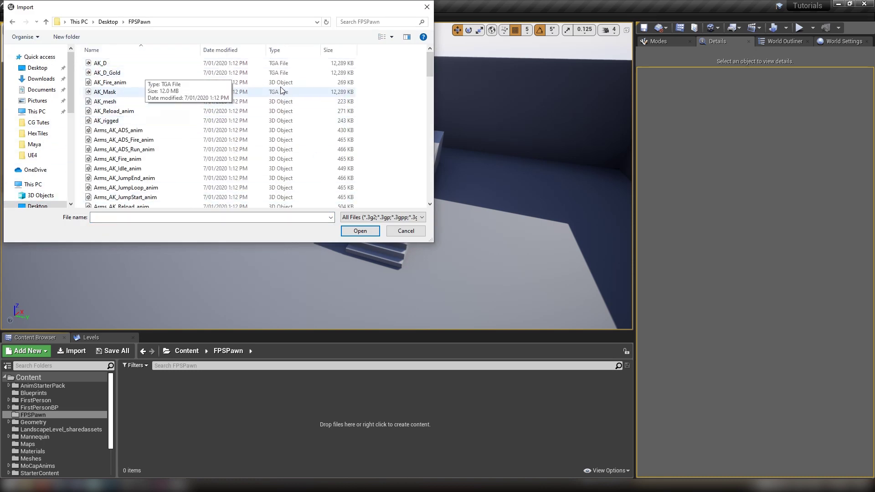
pyautogui.scroll(-8, 282, 96)
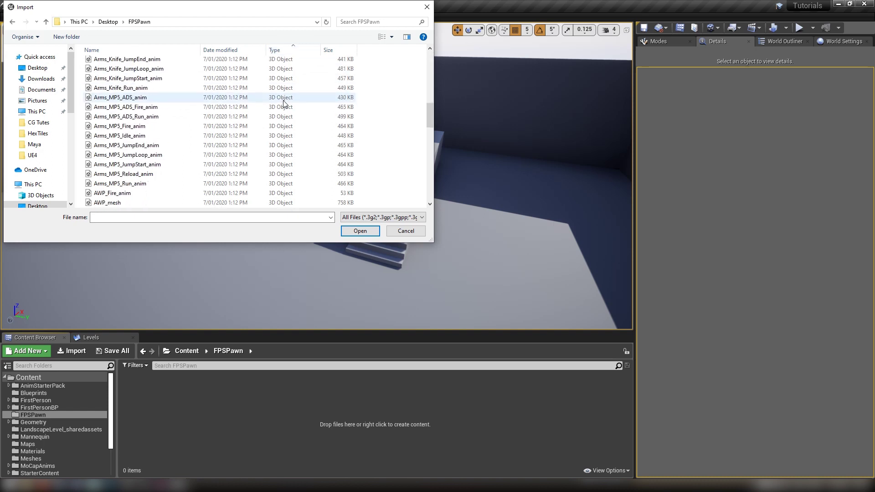
pyautogui.scroll(-10, 283, 103)
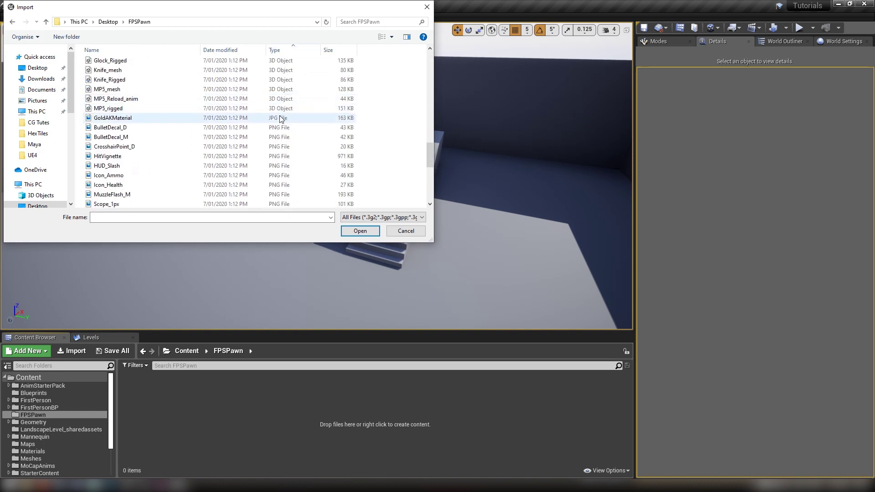
# - Import the textures GoldAKMaterial through MP5_ORM, accepting the Knife_N and MP5_N normal-map notices
pyautogui.click(281, 120)
pyautogui.scroll(-2, 292, 128)
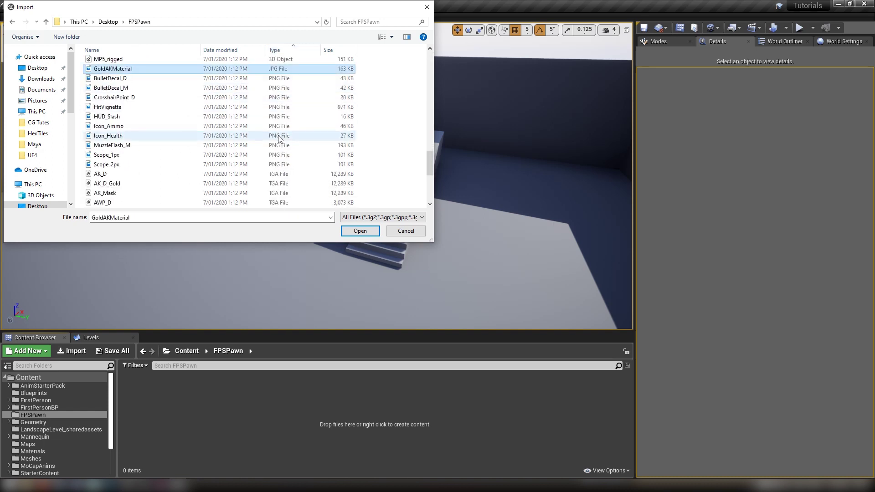
pyautogui.keyDown('shift'); pyautogui.click(286, 163); pyautogui.keyUp('shift')
pyautogui.scroll(-1, 286, 162)
pyautogui.scroll(-3, 287, 165)
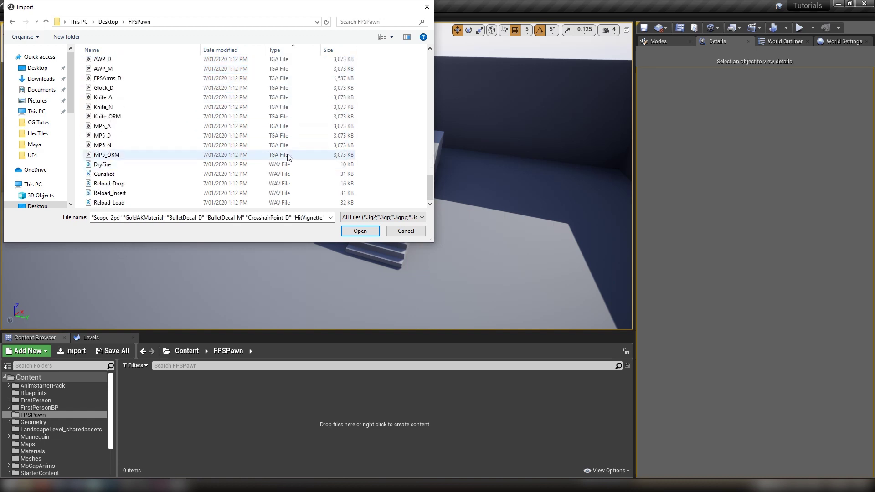
pyautogui.keyDown('shift'); pyautogui.click(290, 158); pyautogui.keyUp('shift')
pyautogui.scroll(2, 218, 145)
pyautogui.scroll(1, 211, 154)
pyautogui.scroll(-4, 219, 154)
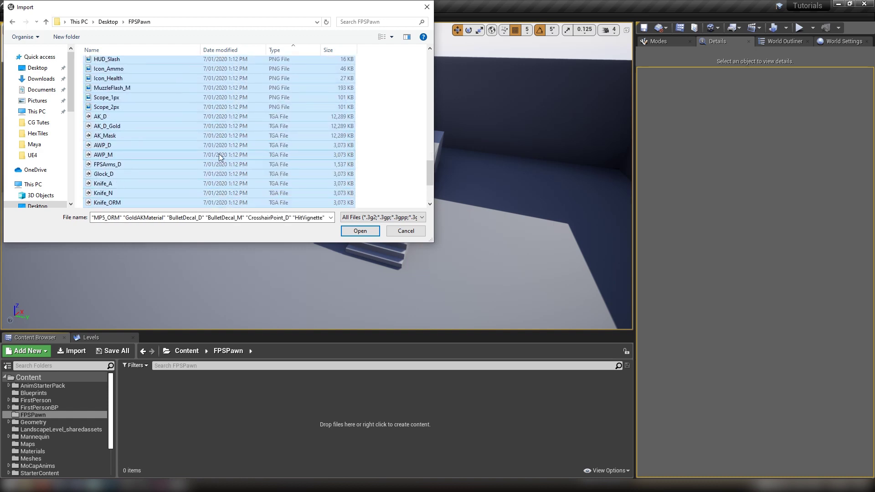
pyautogui.click(366, 233)
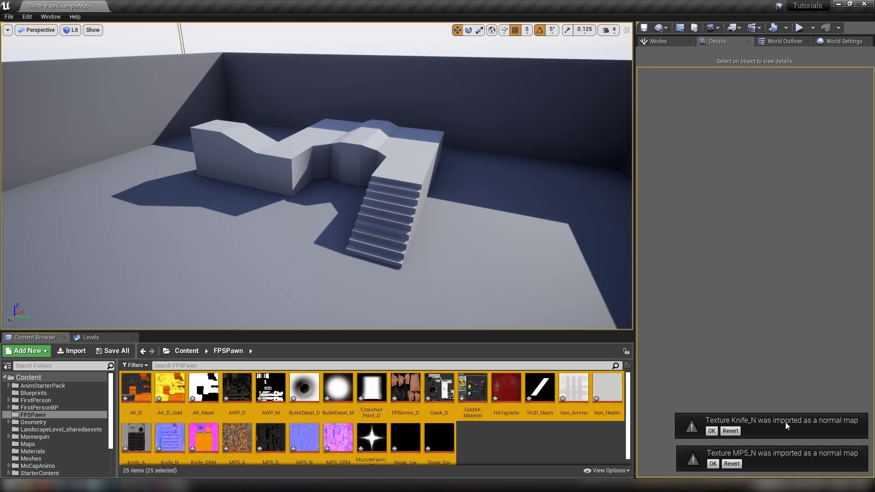
pyautogui.click(711, 431)
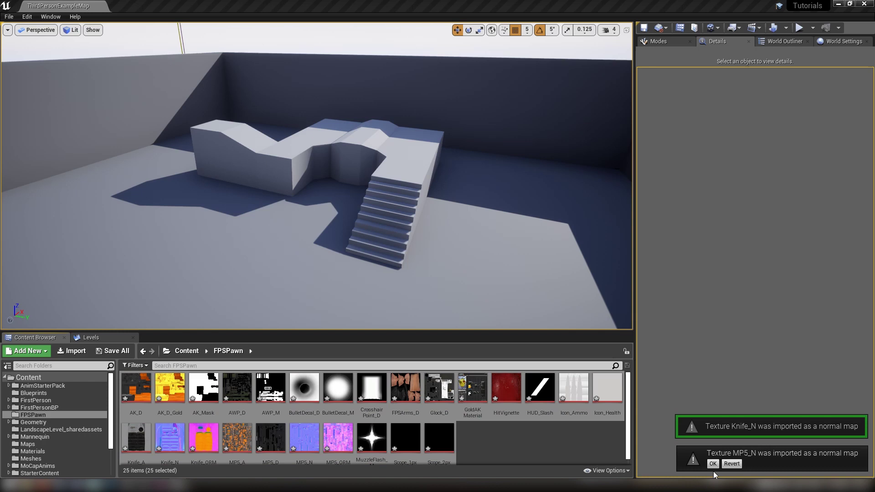
pyautogui.click(713, 464)
# - Create a Textures folder and move the 25 textures, AK_D through Scope_2px, into it
pyautogui.rightClick(480, 440)
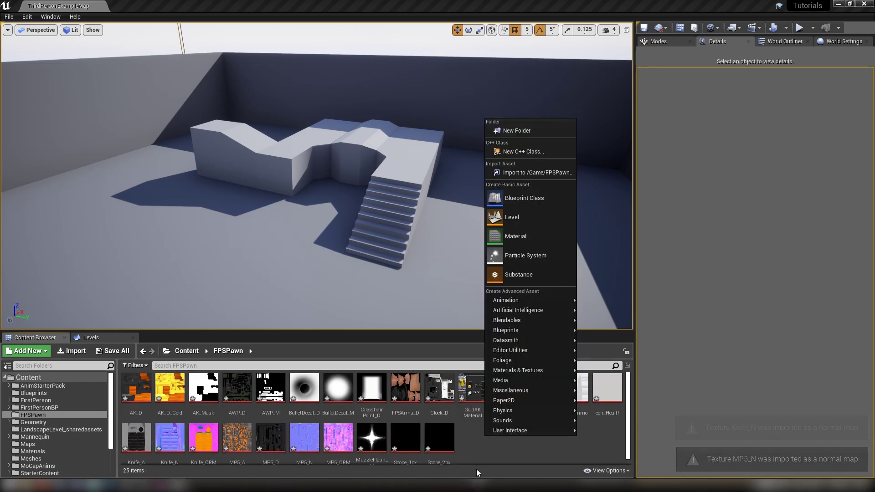
pyautogui.click(516, 127)
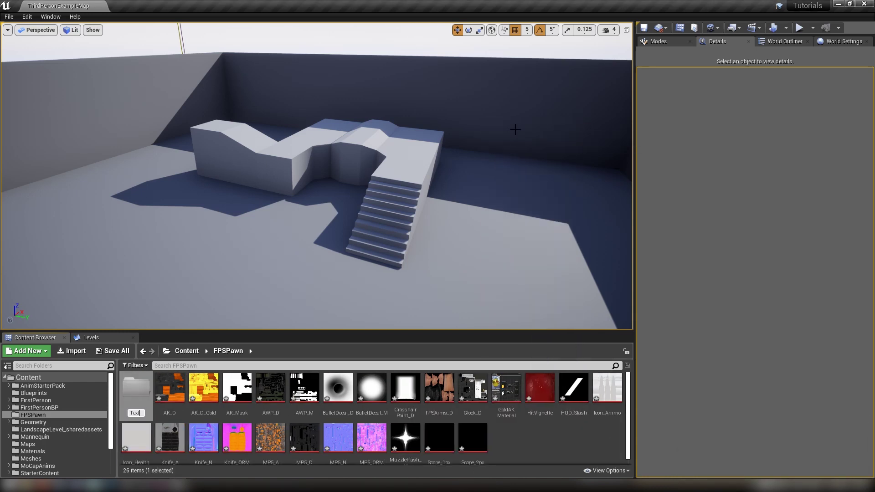
pyautogui.write('Textures')
pyautogui.press('Return')
pyautogui.click(473, 437)
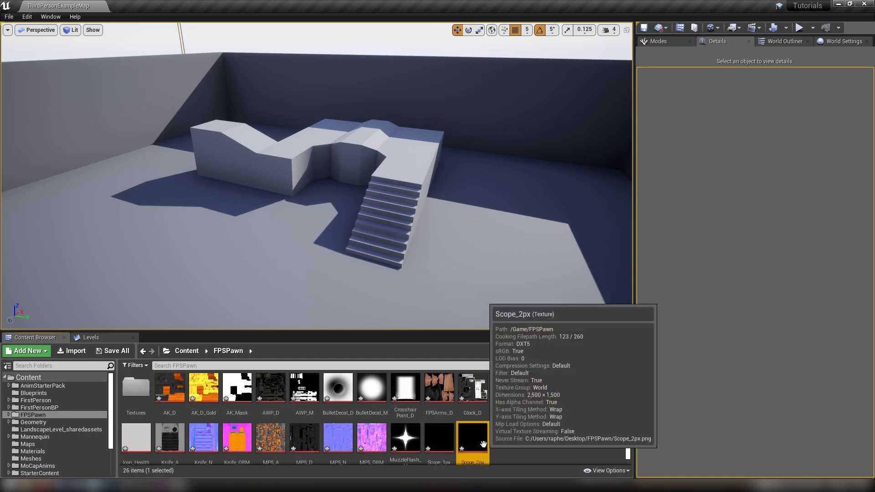
pyautogui.keyDown('shift'); pyautogui.click(159, 395); pyautogui.keyUp('shift')
pyautogui.moveTo(159, 395); pyautogui.dragTo(135, 389)
pyautogui.click(144, 401)
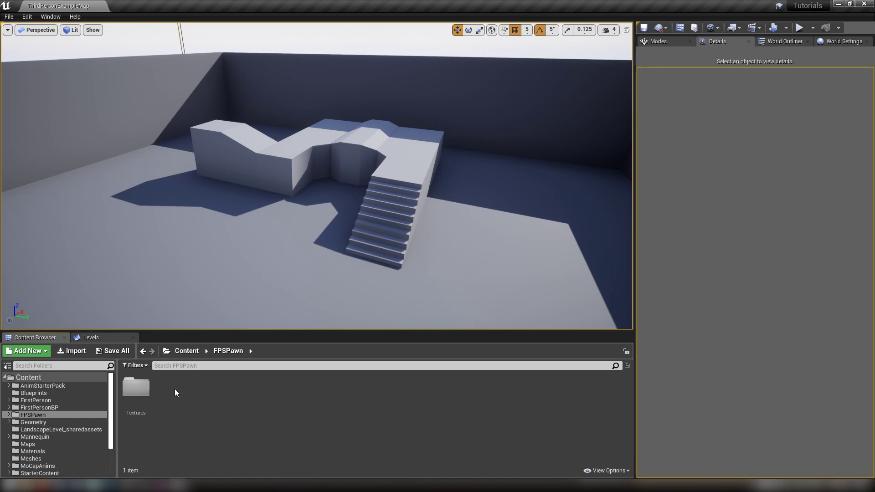
# - Create a SoundFX folder inside FPSPawn and open it
pyautogui.rightClick(175, 390)
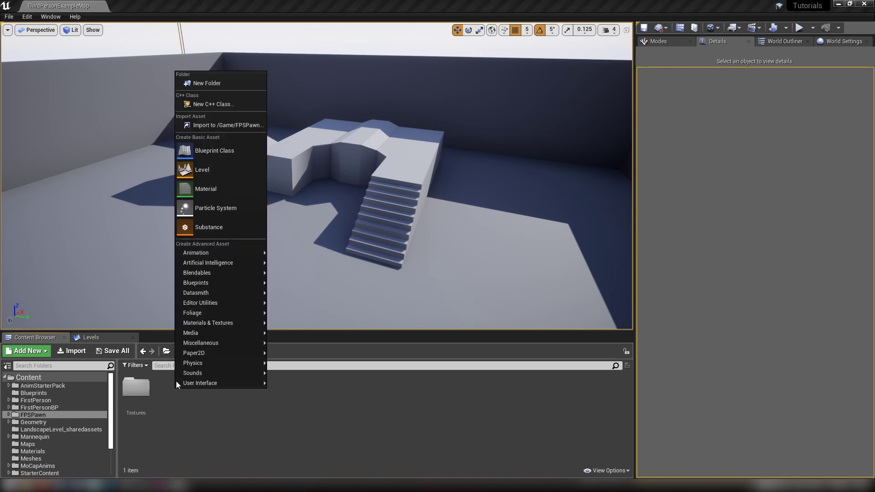
pyautogui.click(206, 83)
pyautogui.write('SoundFX')
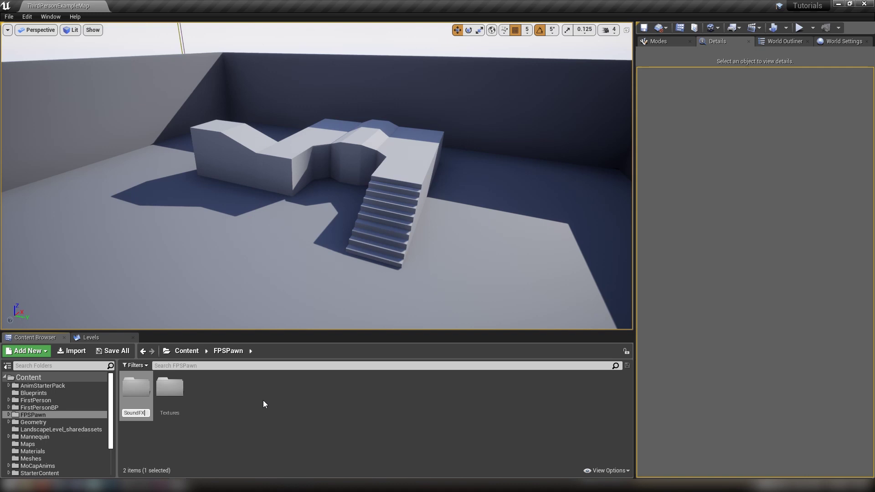
pyautogui.press('Return')
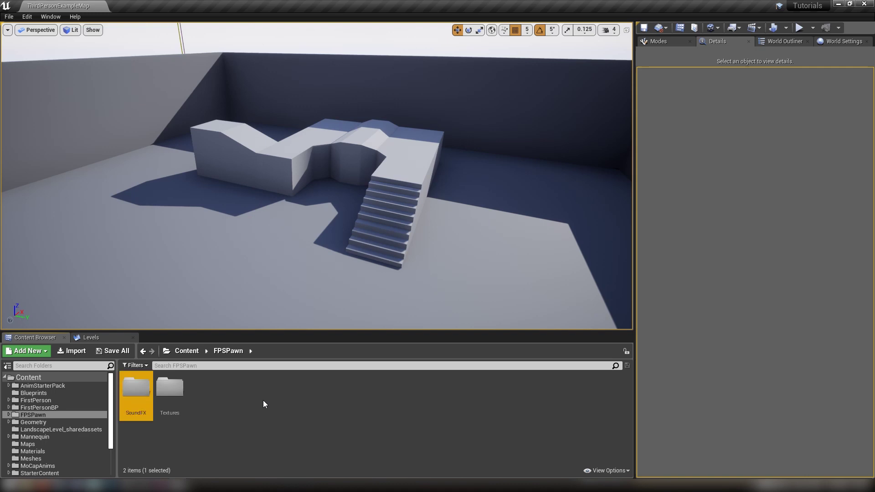
pyautogui.press('Return')
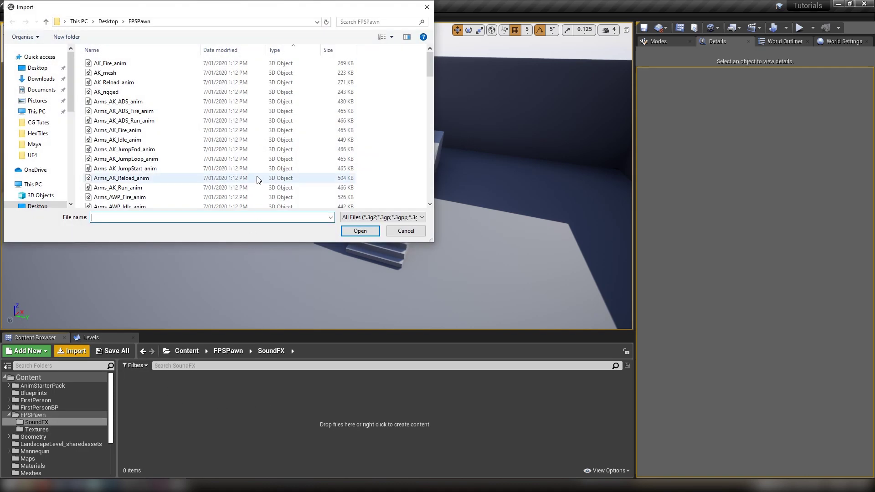
# - Import the five WAV sounds, DryFire through Reload_Load, into SoundFX
pyautogui.scroll(-12, 254, 180)
pyautogui.click(117, 165)
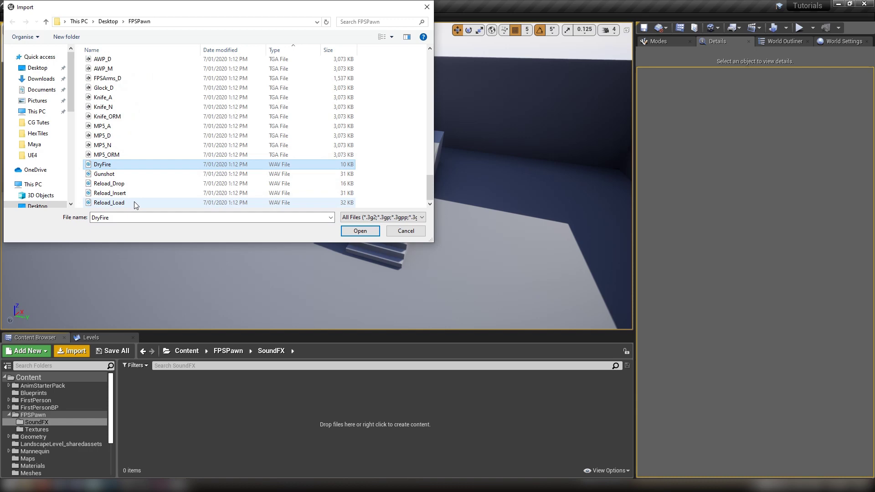
pyautogui.keyDown('shift'); pyautogui.click(121, 203); pyautogui.keyUp('shift')
pyautogui.click(360, 231)
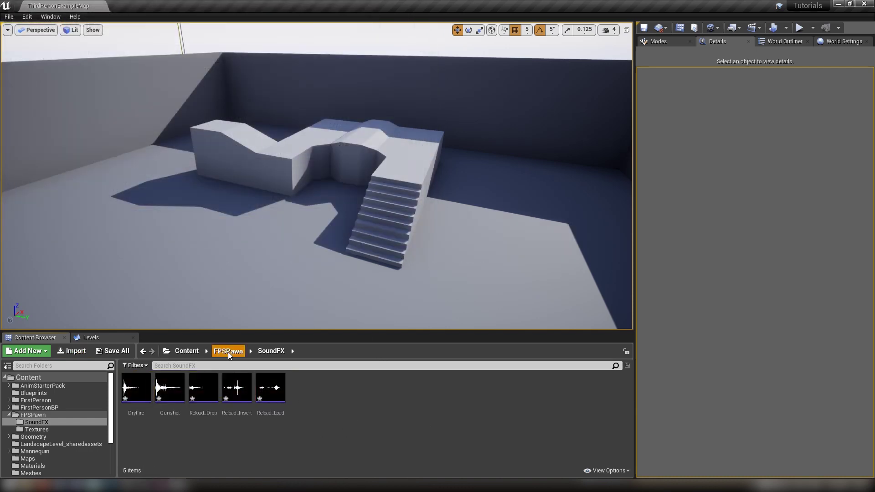
# - Back in FPSPawn, create a new folder named Meshes
pyautogui.click(227, 351)
pyautogui.rightClick(218, 395)
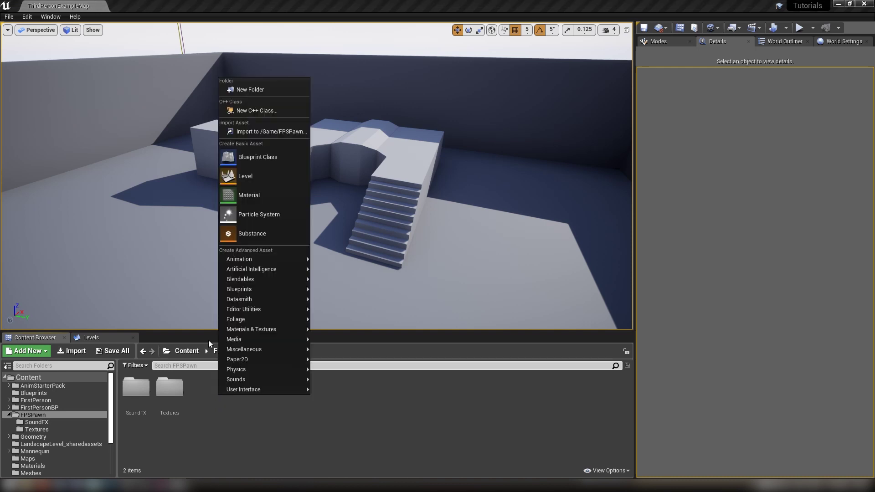
pyautogui.click(245, 86)
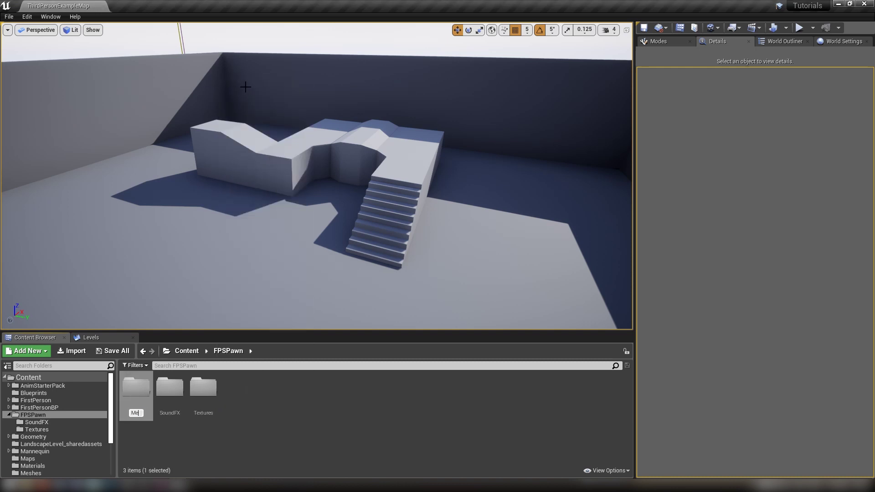
pyautogui.press('Return')
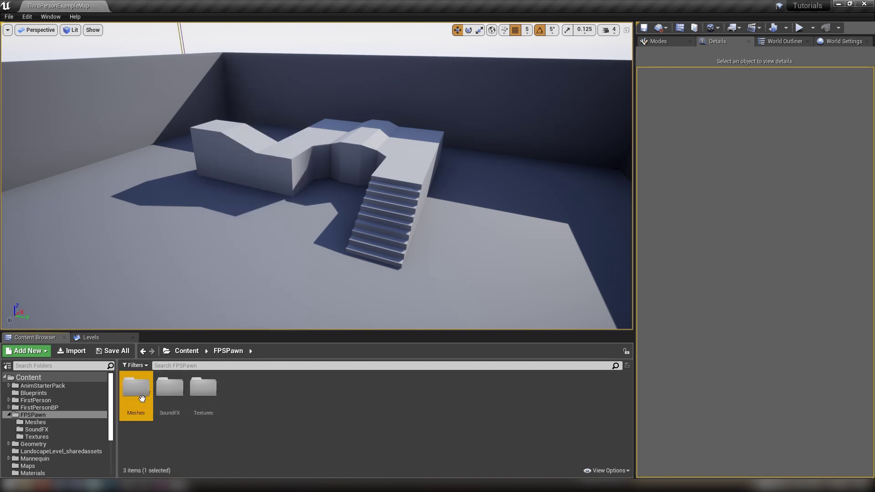
# - Pick AK_mesh, AWP_mesh, Glock_mesh, Knife_mesh and MP5_mesh in the import file dialog and open them
pyautogui.click(79, 352)
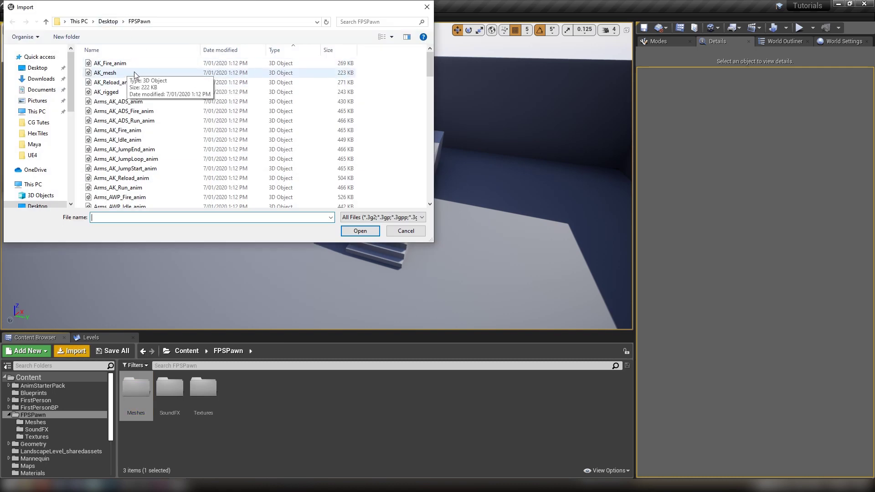
pyautogui.click(118, 75)
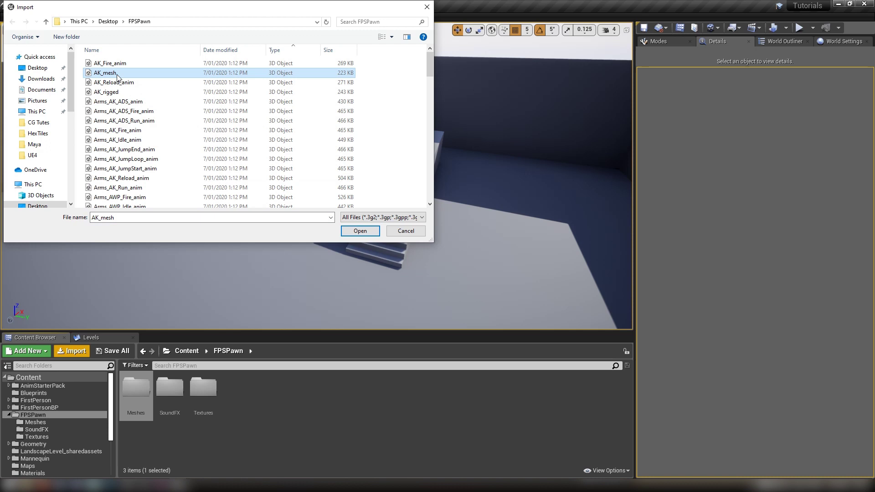
pyautogui.scroll(-11, 153, 115)
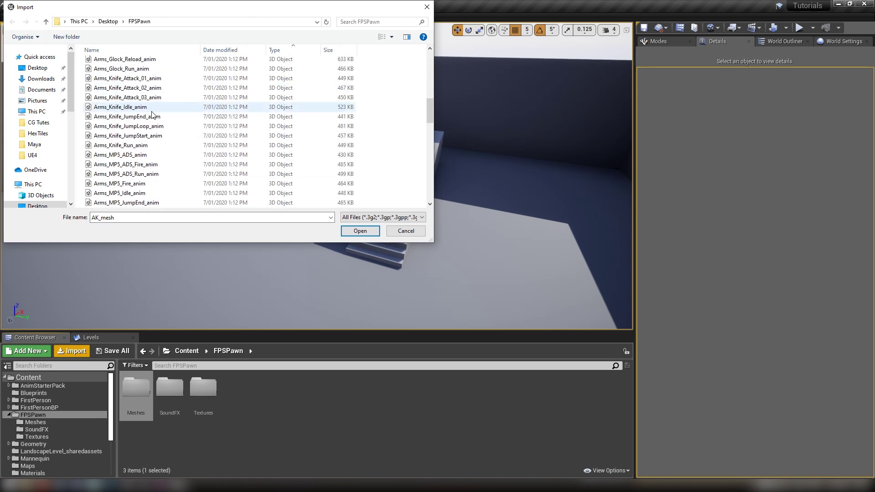
pyautogui.scroll(-4, 153, 115)
pyautogui.keyDown('ctrl'); pyautogui.click(139, 146); pyautogui.keyUp('ctrl')
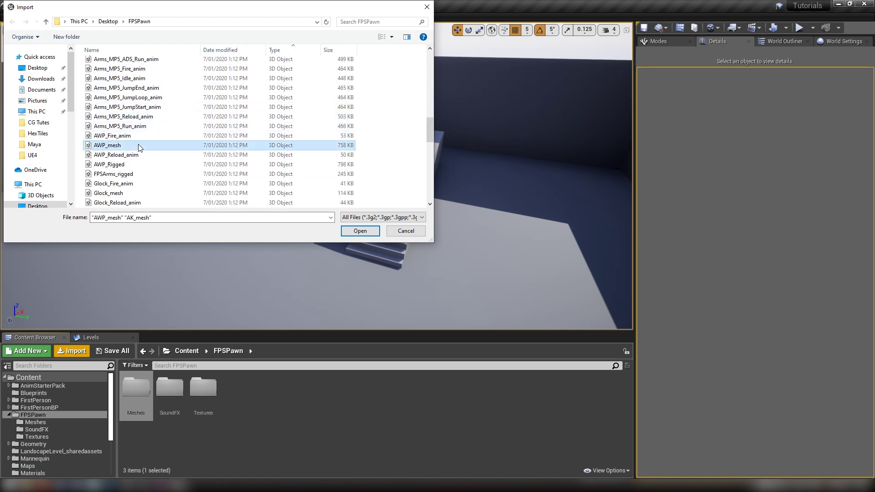
pyautogui.scroll(-2, 153, 153)
pyautogui.keyDown('ctrl'); pyautogui.click(132, 136); pyautogui.keyUp('ctrl')
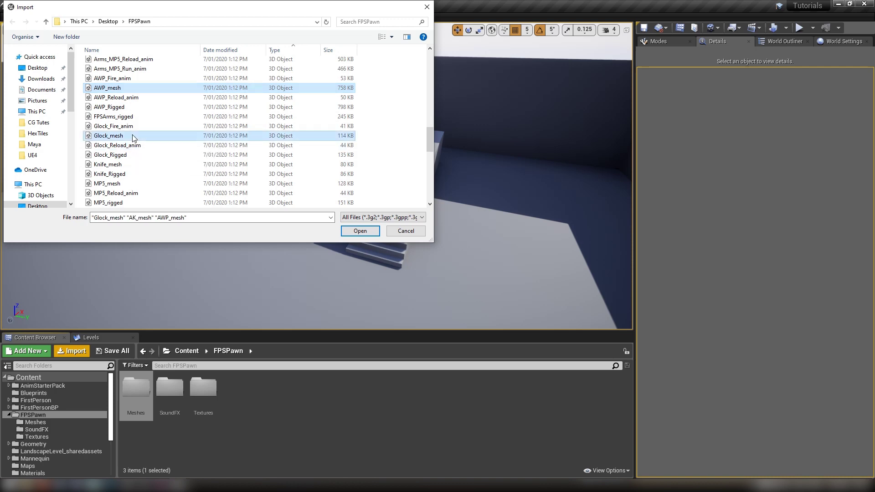
pyautogui.keyDown('ctrl'); pyautogui.click(147, 165); pyautogui.keyUp('ctrl')
pyautogui.scroll(-1, 128, 149)
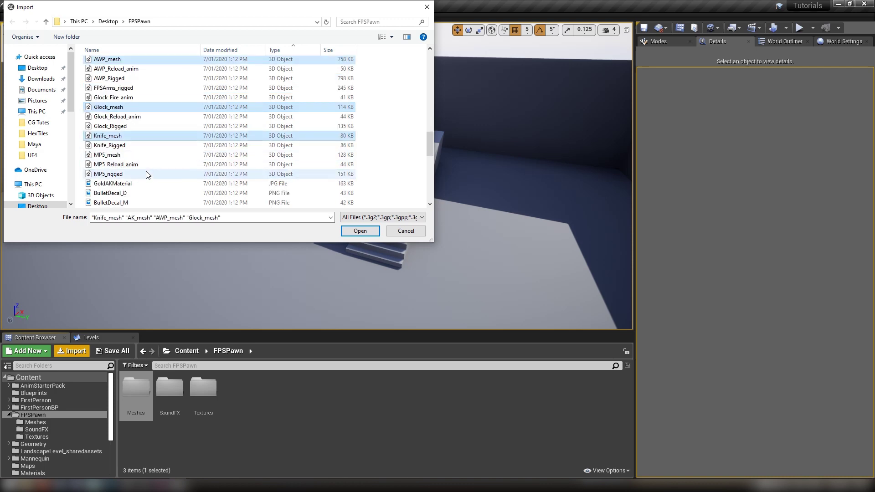
pyautogui.keyDown('ctrl'); pyautogui.click(120, 155); pyautogui.keyUp('ctrl')
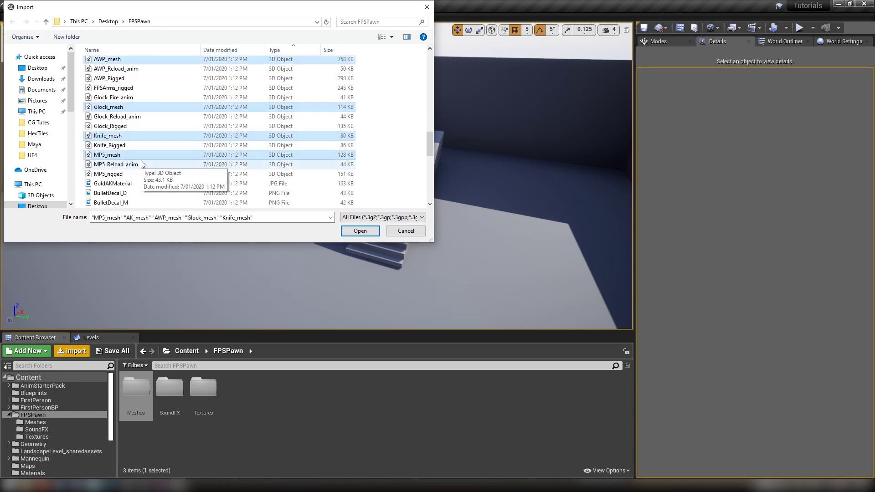
pyautogui.click(359, 231)
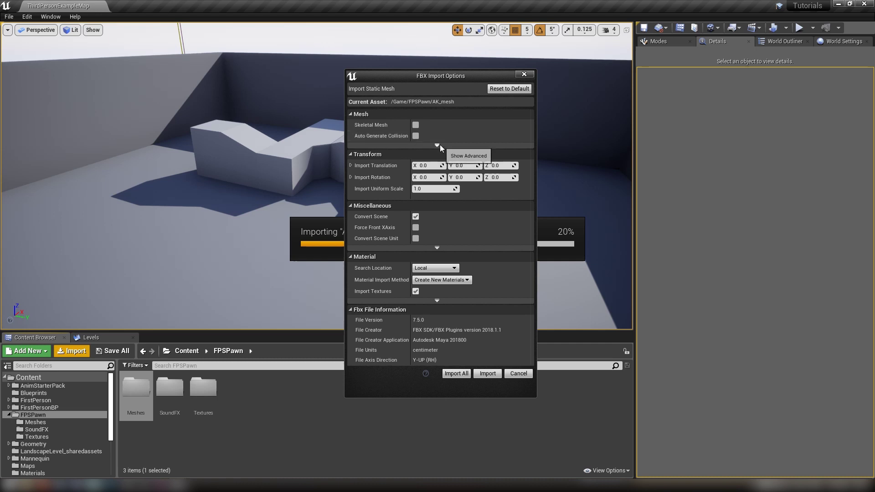
# - Import all five weapon meshes with Skeletal Mesh left unchecked using Import All
pyautogui.click(454, 374)
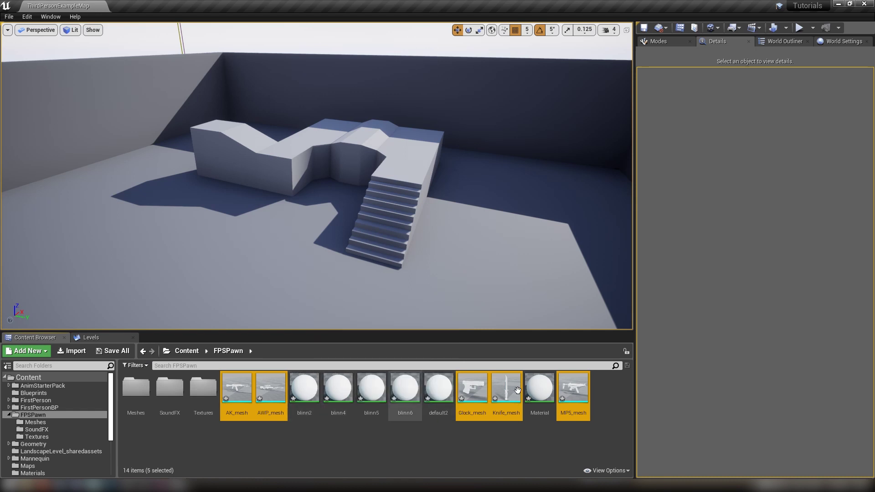
# - Force-delete the auto-created materials blinn2 through default2 plus Material
pyautogui.click(304, 388)
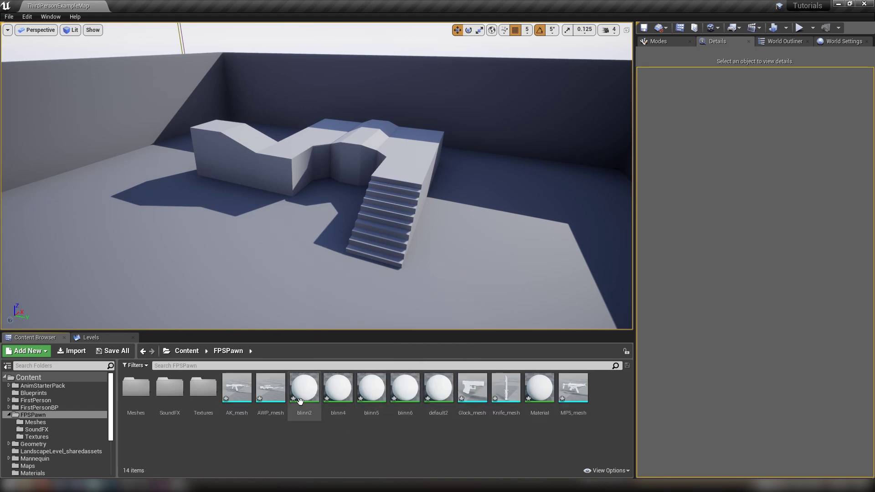
pyautogui.keyDown('shift'); pyautogui.click(438, 387); pyautogui.keyUp('shift')
pyautogui.keyDown('ctrl'); pyautogui.click(536, 401); pyautogui.keyUp('ctrl')
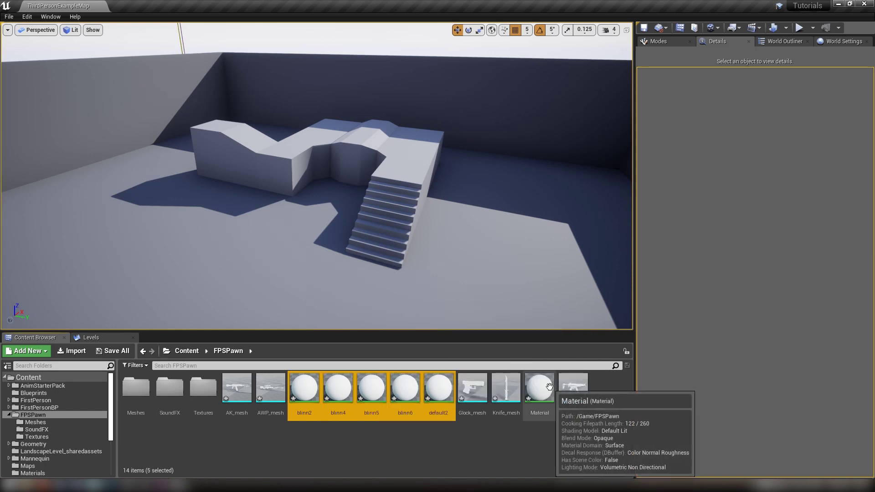
pyautogui.press('Delete')
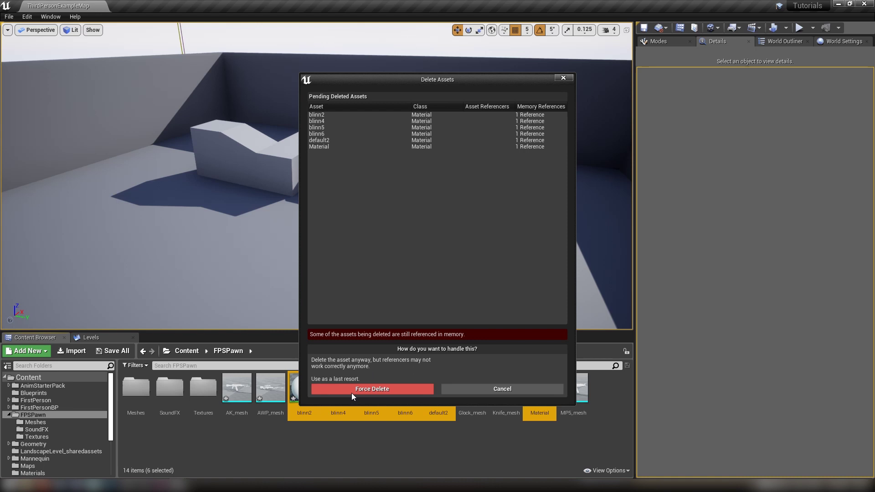
pyautogui.click(351, 391)
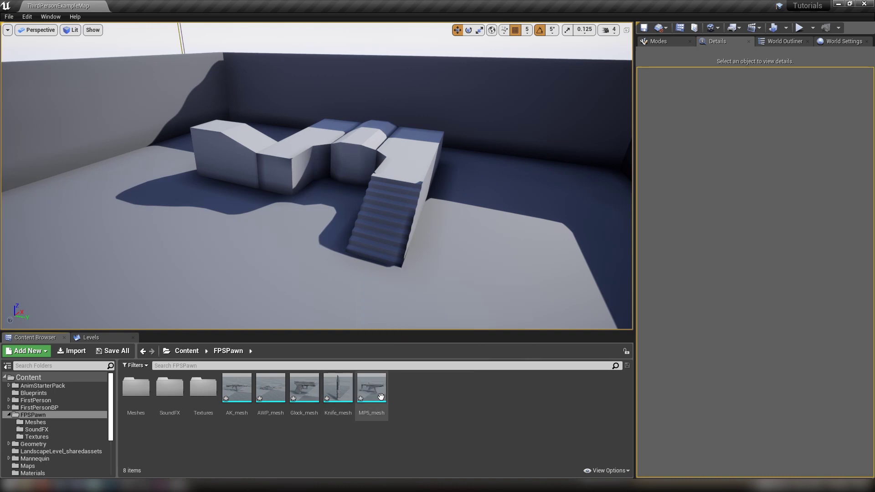
# - Preview AK_mesh, then move all five weapon meshes into the Meshes folder
pyautogui.doubleClick(242, 388)
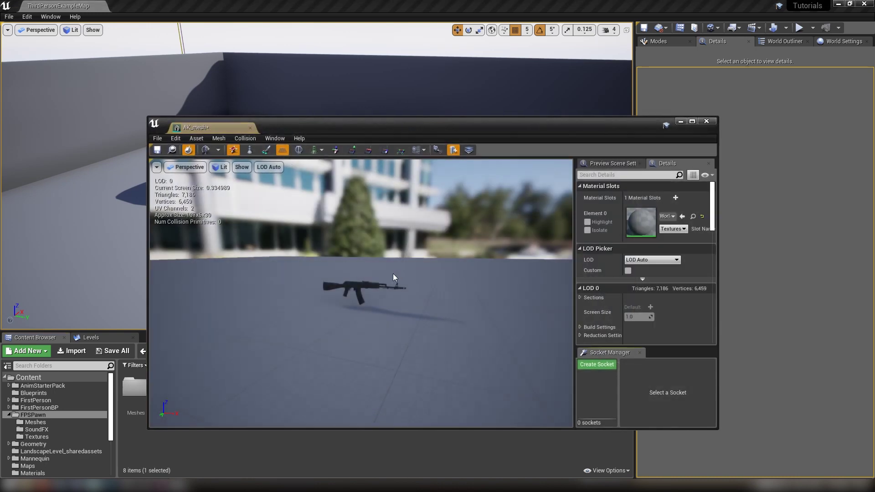
pyautogui.moveTo(393, 273); pyautogui.dragTo(482, 282)
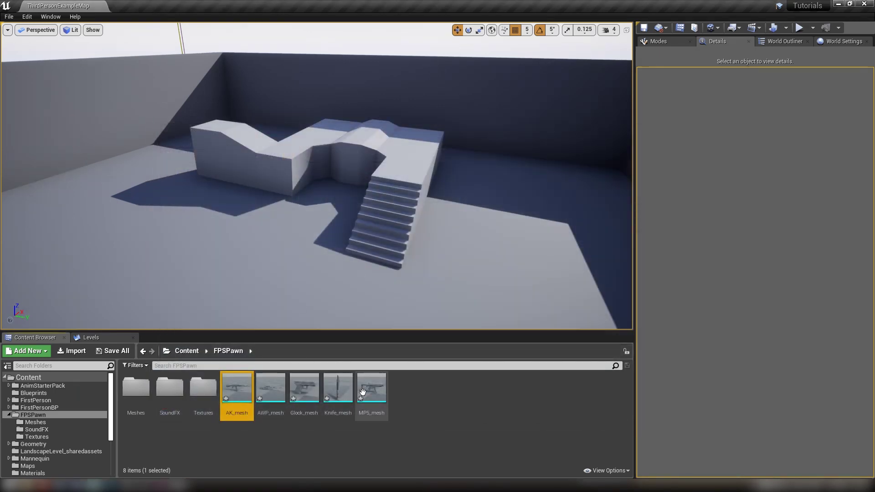
pyautogui.keyDown('shift'); pyautogui.click(372, 387); pyautogui.keyUp('shift')
pyautogui.moveTo(263, 387); pyautogui.dragTo(137, 390)
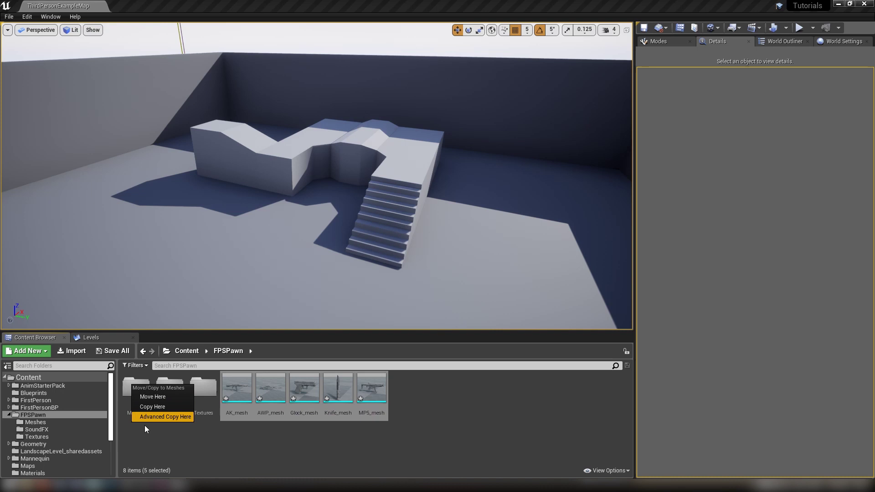
pyautogui.click(154, 395)
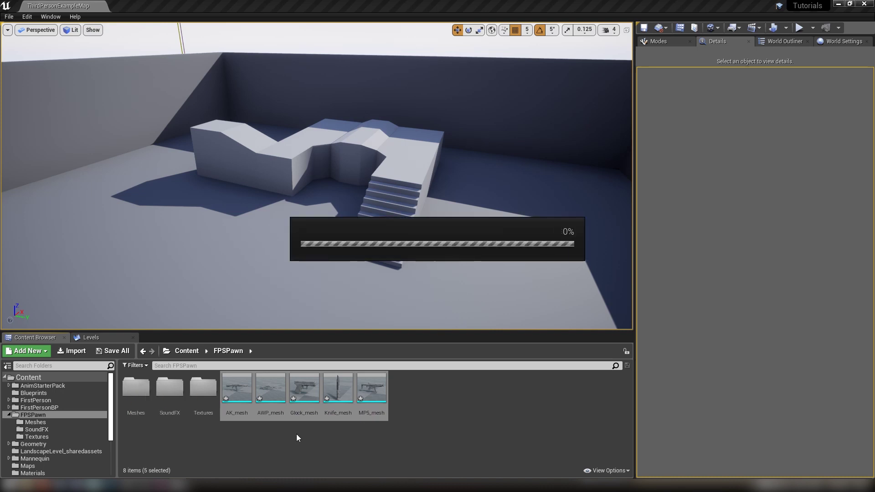
# - Choose AK_rigged, FPSArms_rigged and AWP_Rigged in the FBX import file browser
pyautogui.click(75, 350)
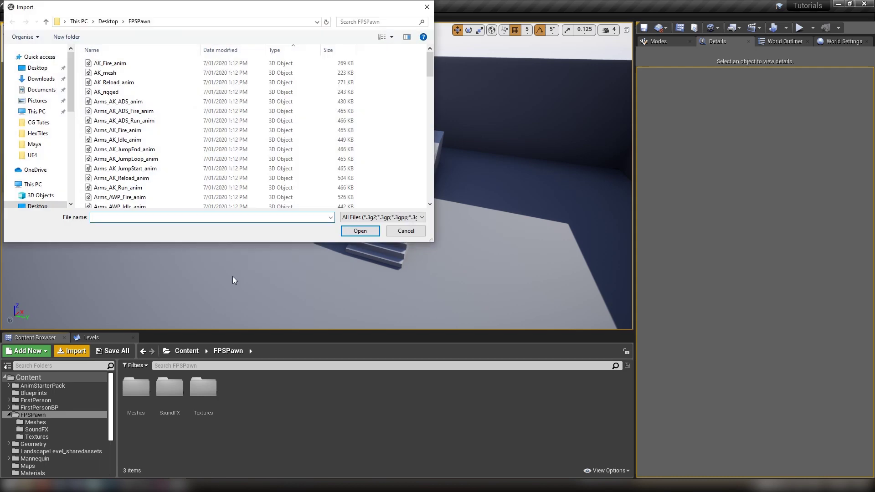
pyautogui.click(111, 93)
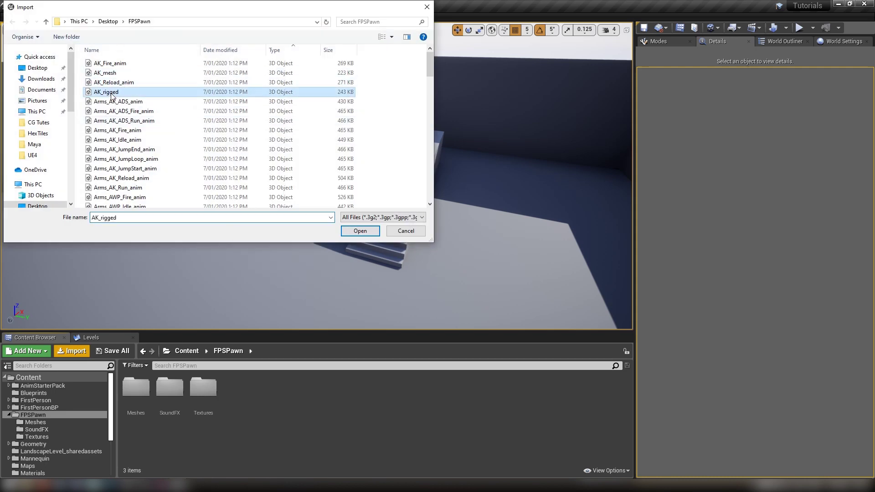
pyautogui.scroll(-2, 156, 141)
pyautogui.scroll(1, 156, 144)
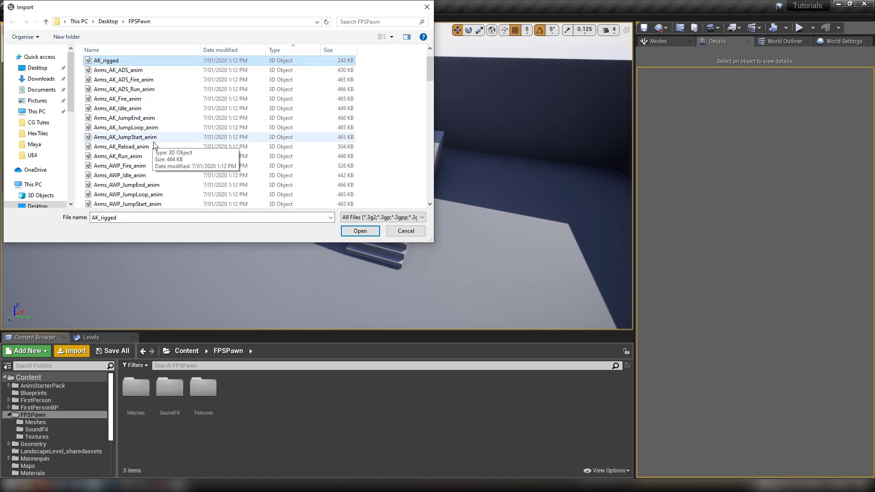
pyautogui.scroll(-1, 144, 152)
pyautogui.scroll(-9, 144, 151)
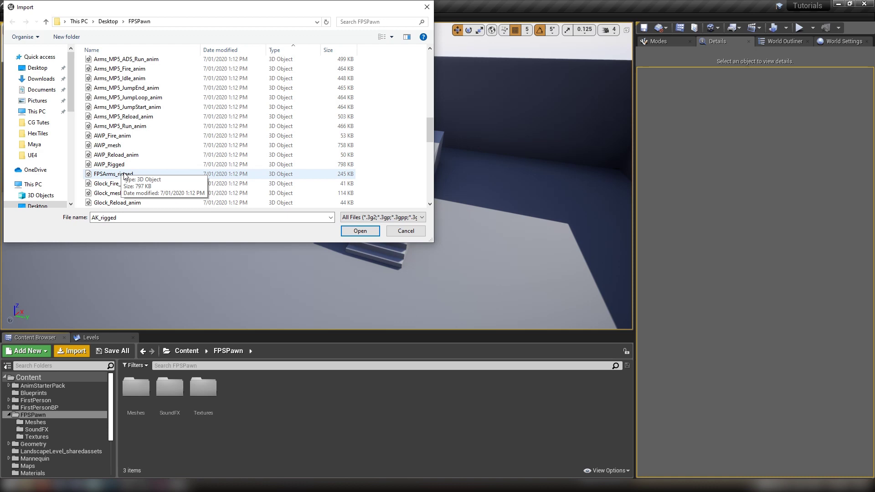
pyautogui.keyDown('ctrl'); pyautogui.click(130, 176); pyautogui.keyUp('ctrl')
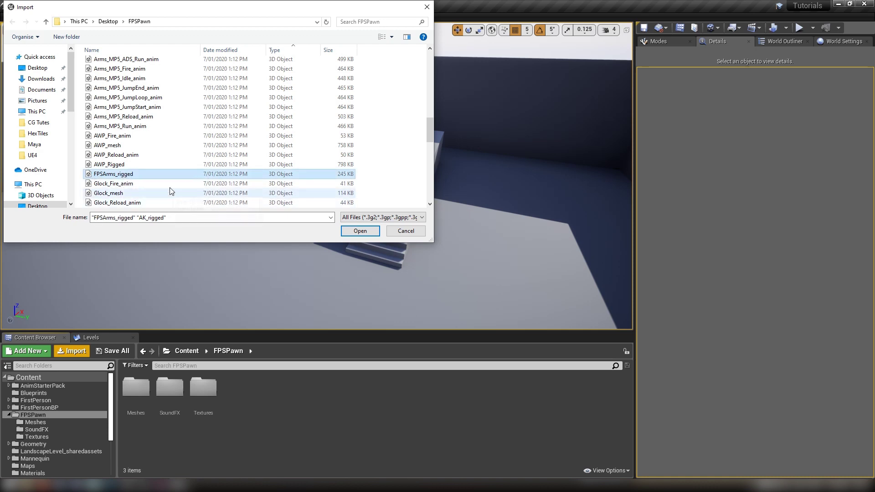
pyautogui.keyDown('ctrl'); pyautogui.click(120, 166); pyautogui.keyUp('ctrl')
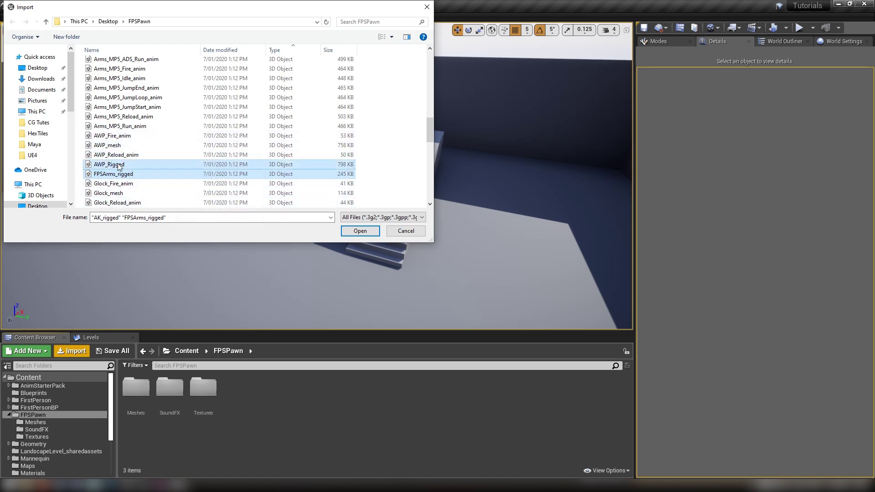
# - Add Knife_Rigged, Glock_Rigged and MP5_rigged and open all six files for import
pyautogui.scroll(9, 153, 162)
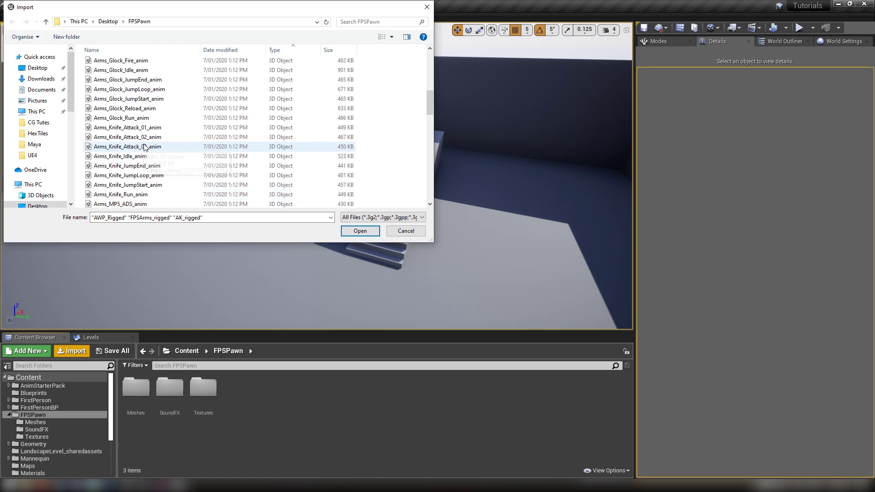
pyautogui.scroll(-12, 145, 147)
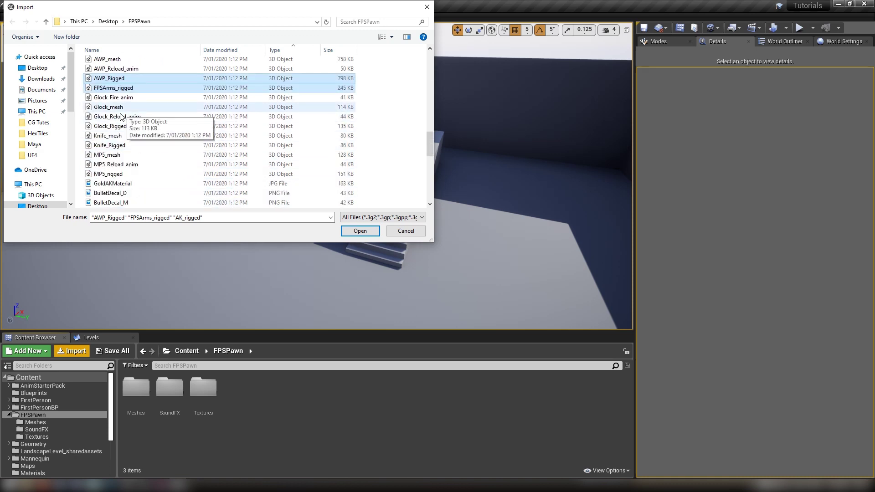
pyautogui.keyDown('ctrl'); pyautogui.click(109, 145); pyautogui.keyUp('ctrl')
pyautogui.keyDown('ctrl'); pyautogui.click(110, 126); pyautogui.keyUp('ctrl')
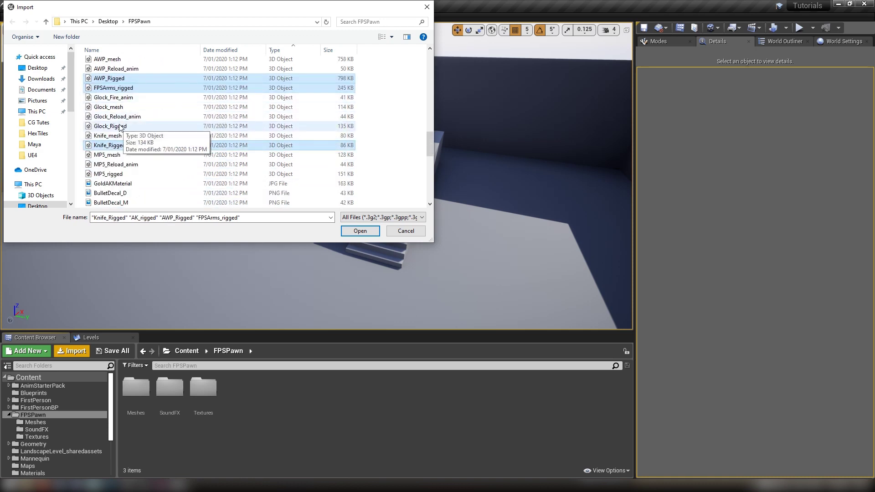
pyautogui.keyDown('ctrl'); pyautogui.click(113, 175); pyautogui.keyUp('ctrl')
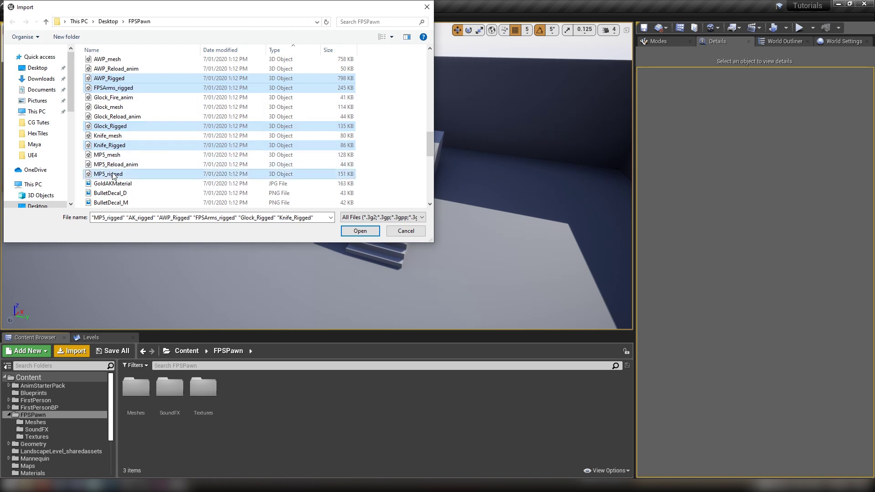
pyautogui.scroll(15, 185, 179)
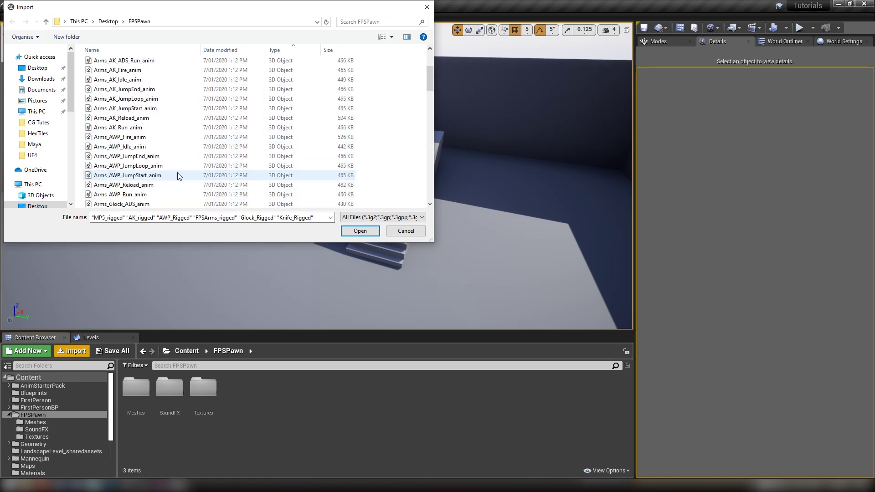
pyautogui.scroll(-12, 146, 151)
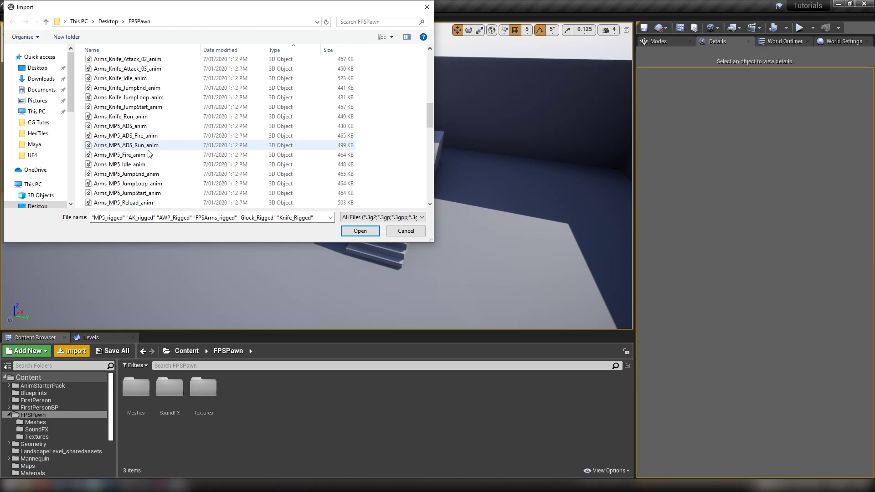
pyautogui.scroll(4, 148, 153)
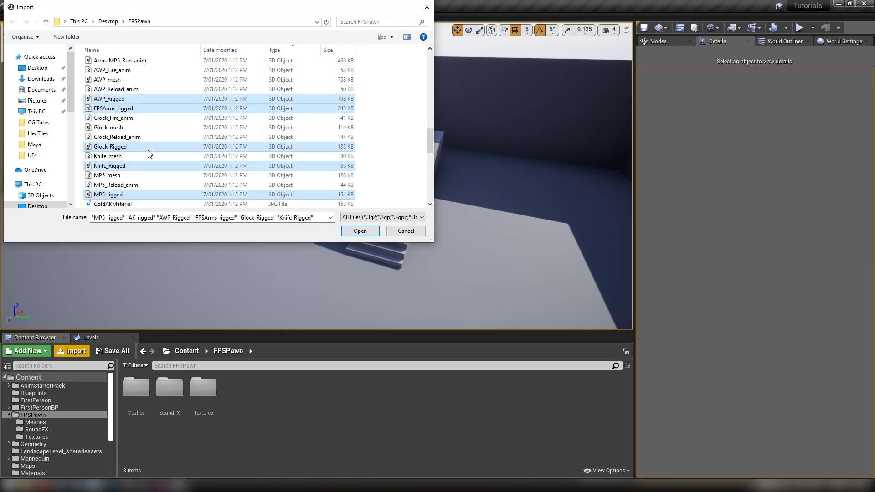
pyautogui.click(359, 231)
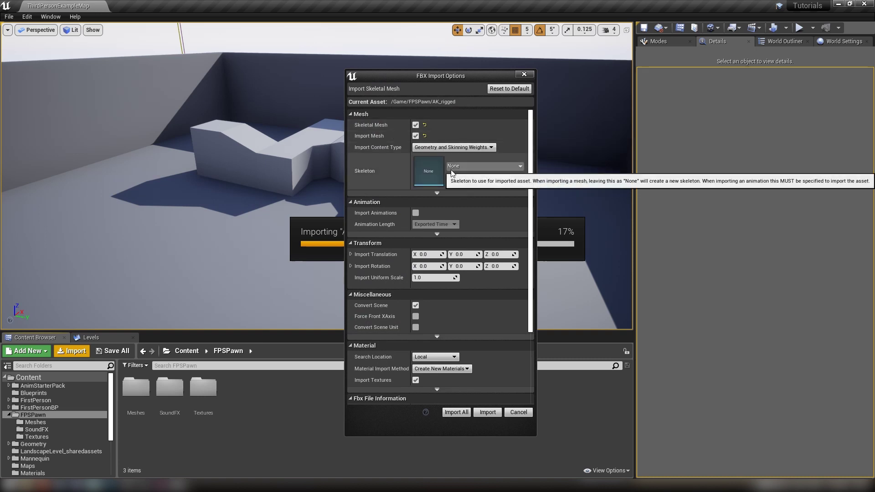
# - Import the rigged meshes without textures, with Reorder Material to Fbx and Do Not Create Material
pyautogui.scroll(-2, 410, 324)
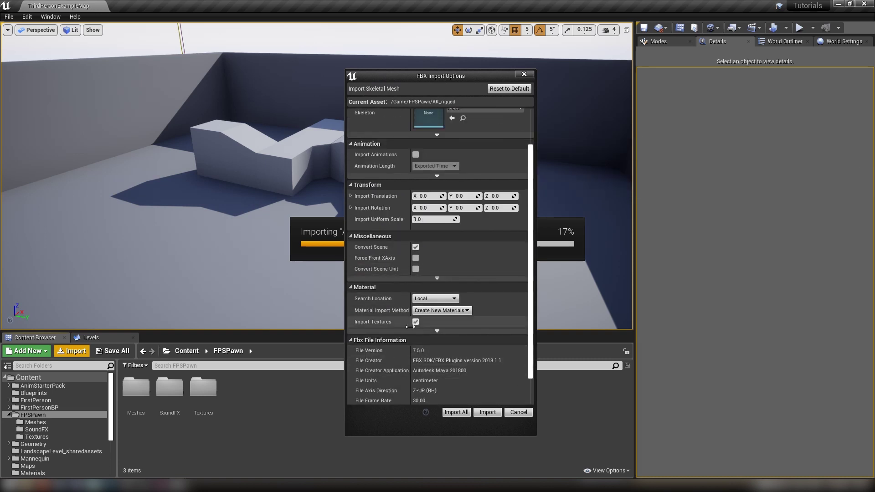
pyautogui.click(416, 322)
pyautogui.click(437, 331)
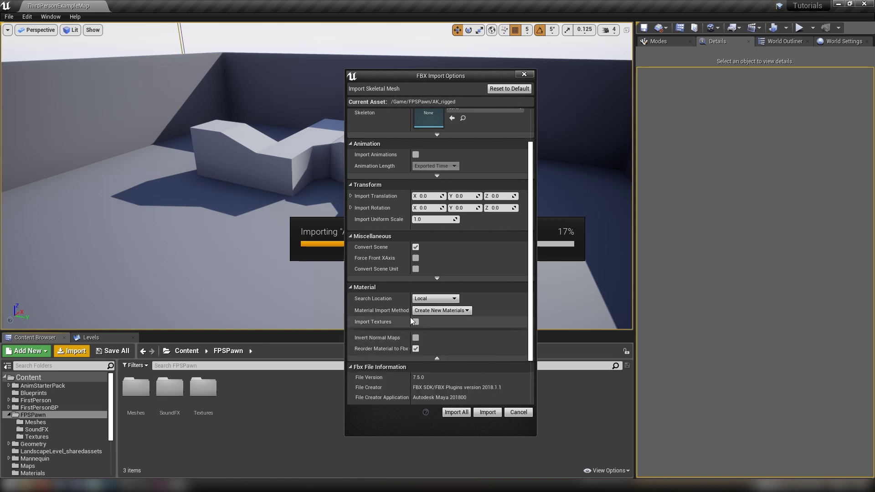
pyautogui.click(415, 348)
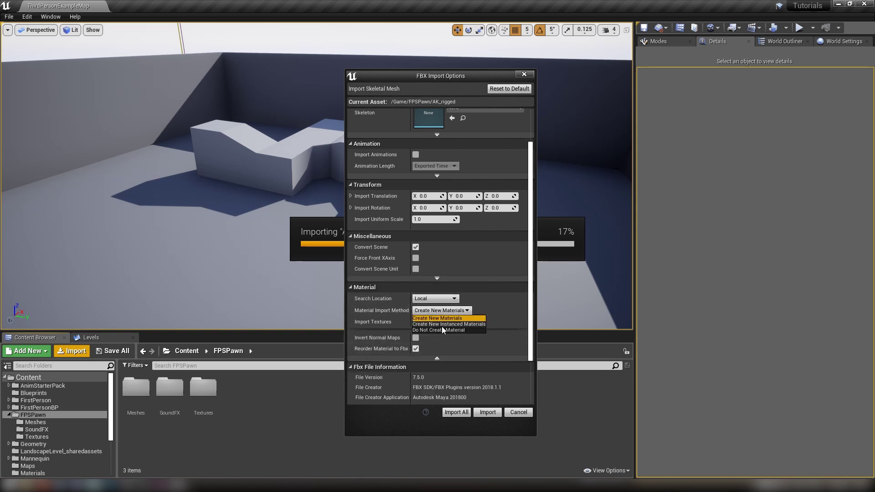
pyautogui.click(438, 330)
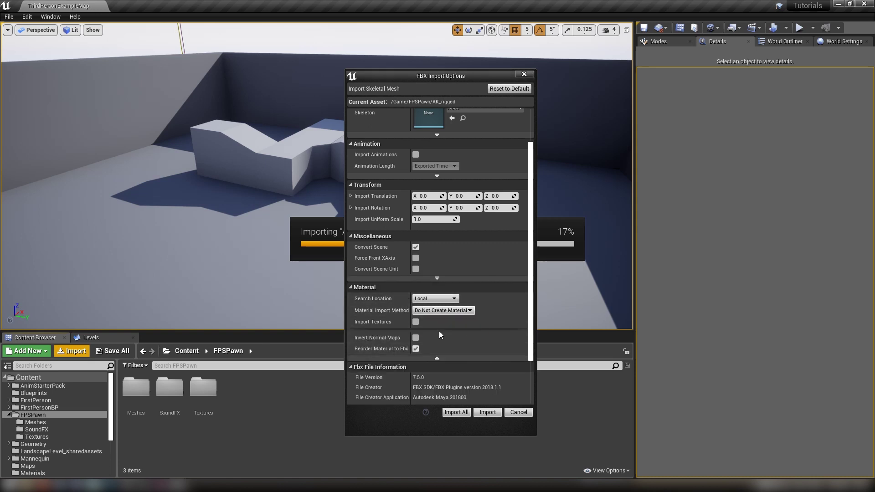
pyautogui.click(485, 413)
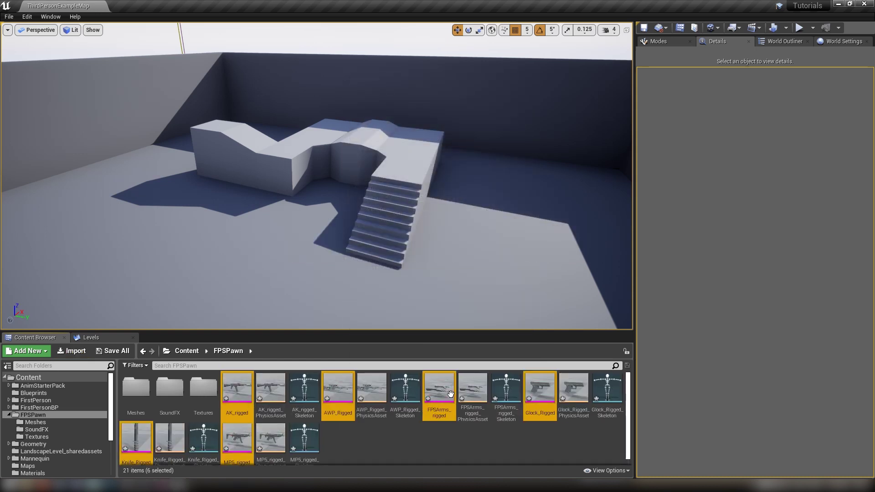
pyautogui.click(361, 446)
pyautogui.scroll(-1, 310, 419)
pyautogui.click(304, 386)
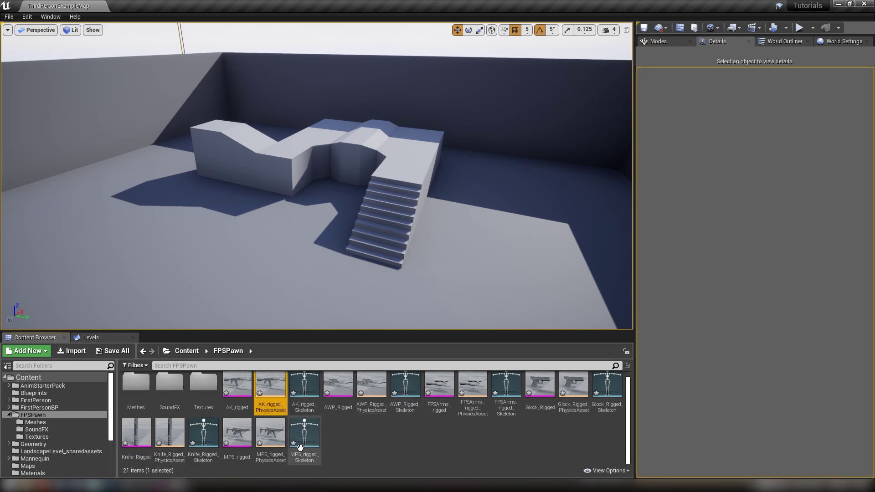
pyautogui.scroll(1, 319, 401)
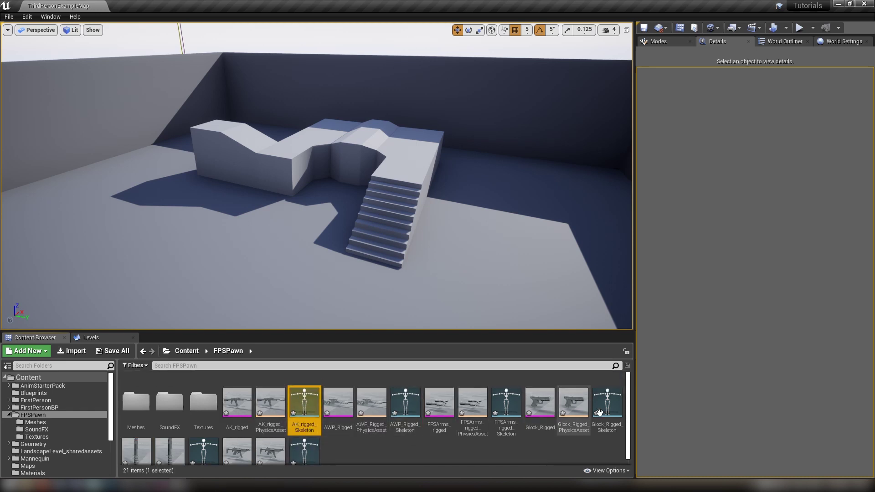
pyautogui.scroll(-1, 443, 430)
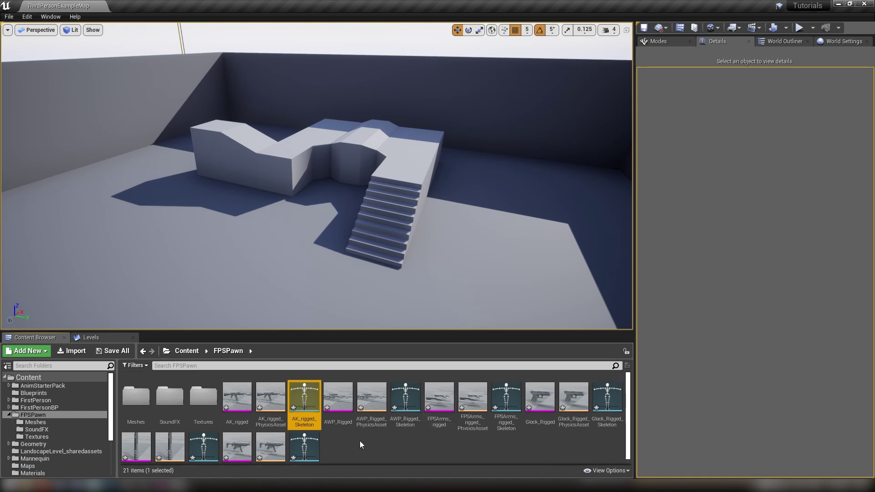
# - Open the AK_rigged skeletal mesh and dock its editor into the main window
pyautogui.doubleClick(248, 400)
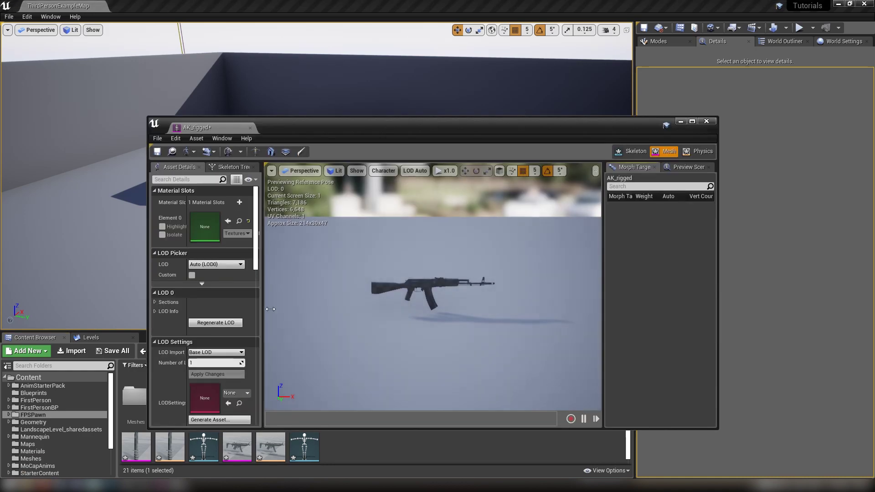
pyautogui.moveTo(205, 126); pyautogui.dragTo(136, 6)
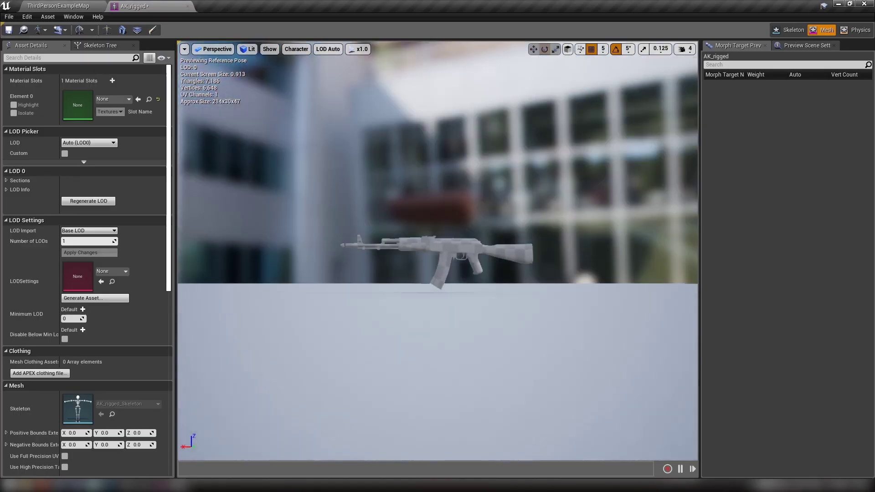
pyautogui.moveTo(438, 273); pyautogui.dragTo(437, 291)
pyautogui.scroll(3, 437, 251)
# - Inspect the AK_Slide_j and AK_Root_j bones in the Skeleton Tree, then close the editor
pyautogui.click(101, 45)
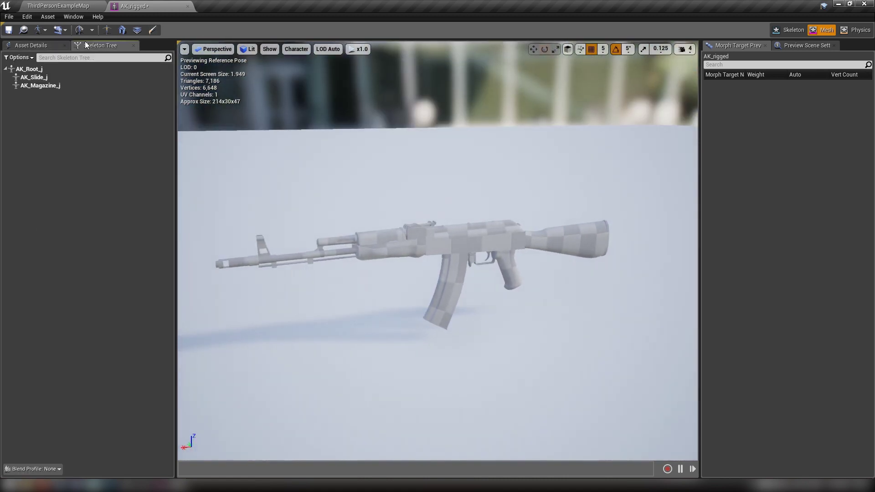
pyautogui.click(34, 77)
pyautogui.click(31, 70)
pyautogui.moveTo(426, 259); pyautogui.dragTo(451, 256)
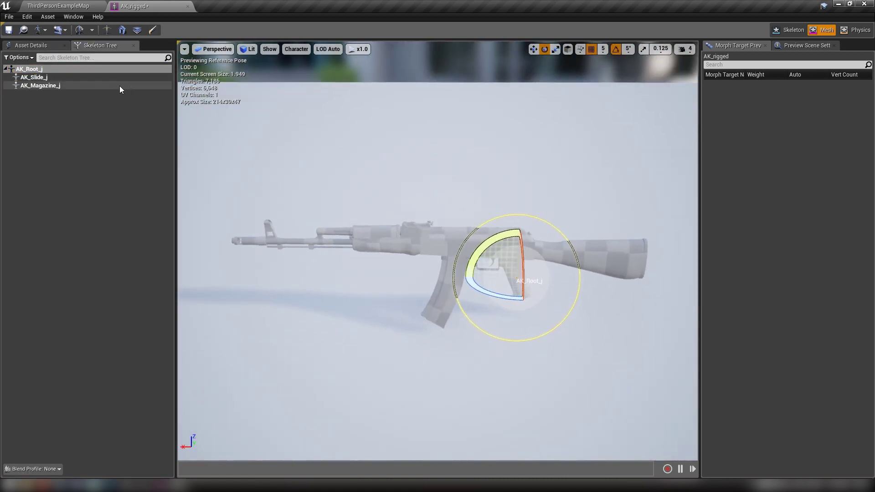
pyautogui.click(188, 6)
# - Check the Meshes folder, then create a new RiggedMeshes folder in FPSPawn
pyautogui.doubleClick(136, 401)
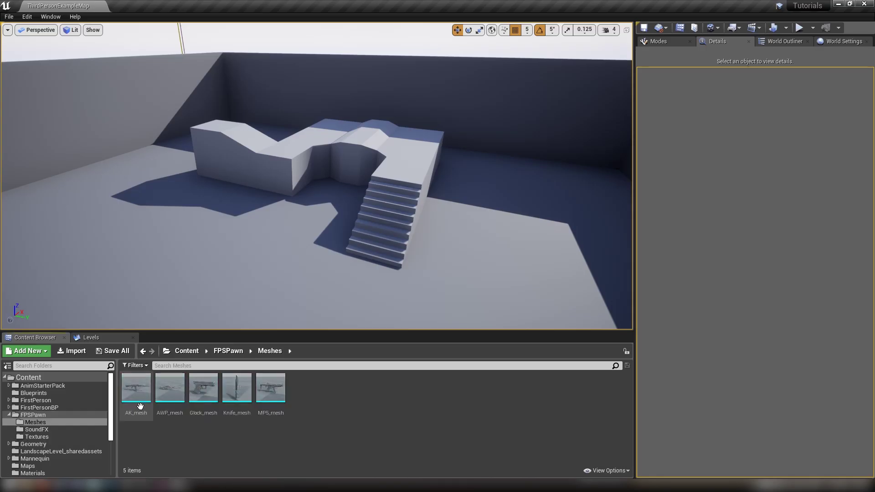
pyautogui.click(232, 351)
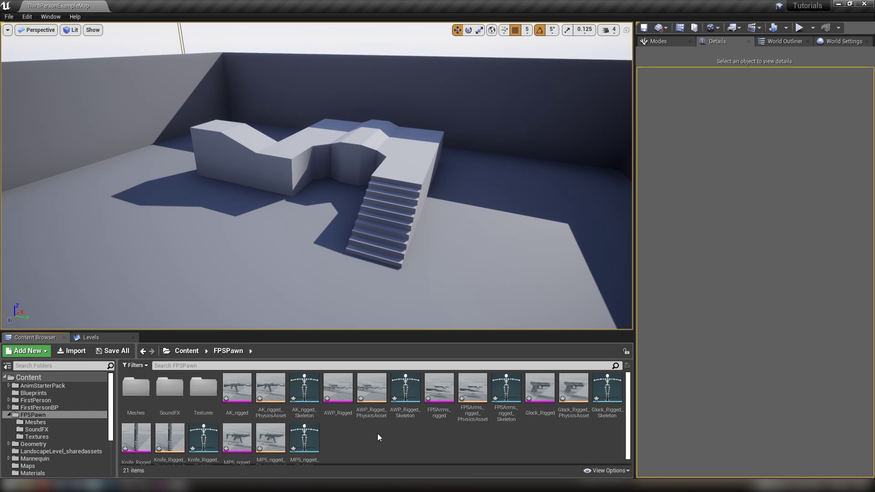
pyautogui.rightClick(344, 436)
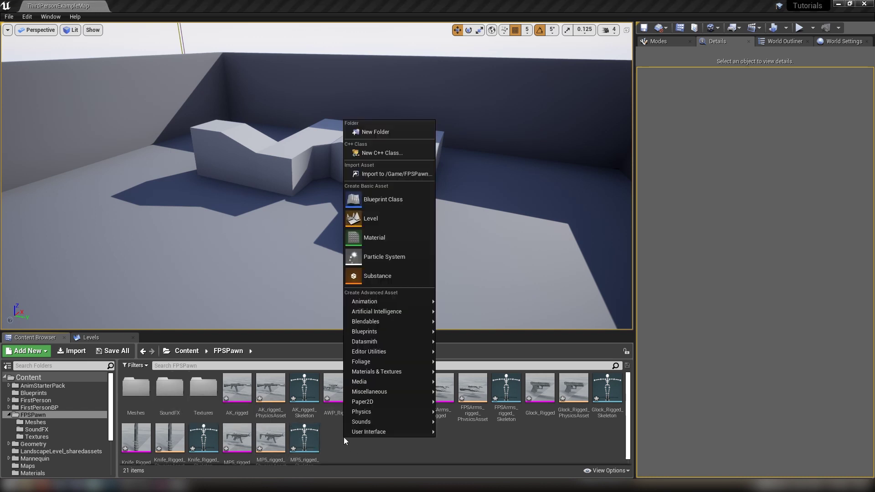
pyautogui.click(376, 132)
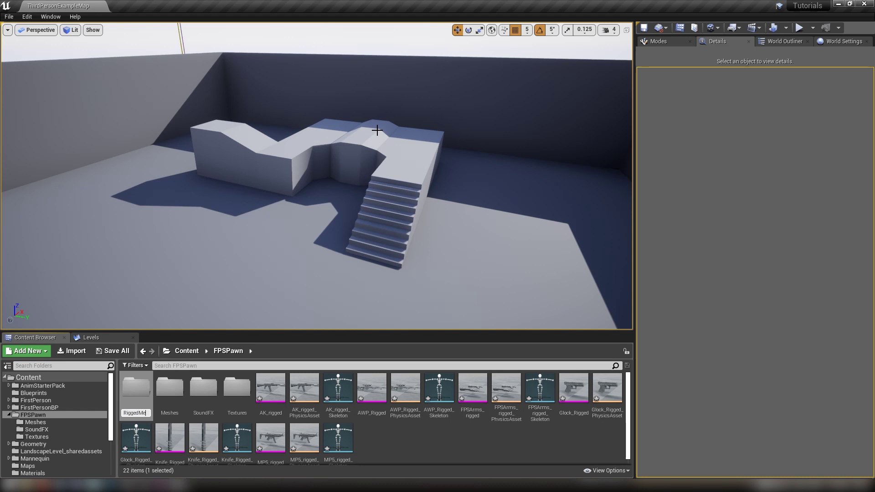
pyautogui.press('Return')
# - Move the 18 rigged assets, AK_rigged through MP5_rigged_Skeleton, into RiggedMeshes
pyautogui.click(337, 439)
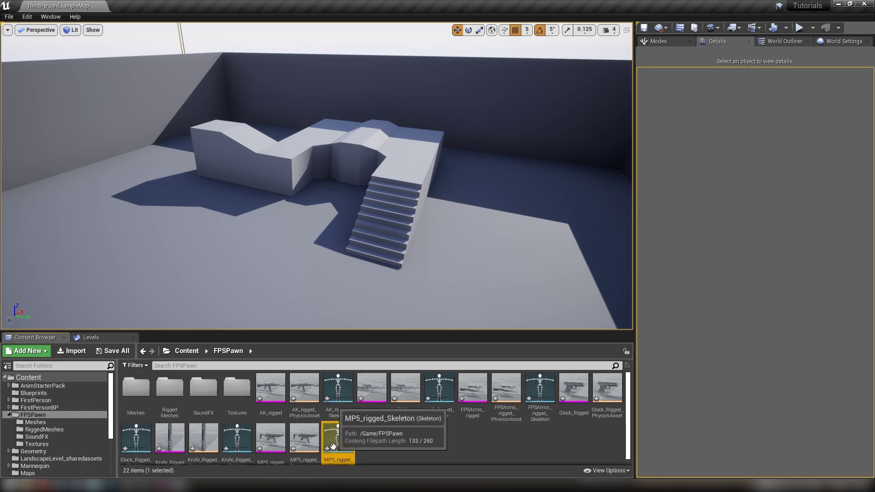
pyautogui.keyDown('shift'); pyautogui.click(276, 393); pyautogui.keyUp('shift')
pyautogui.moveTo(277, 392); pyautogui.dragTo(168, 391)
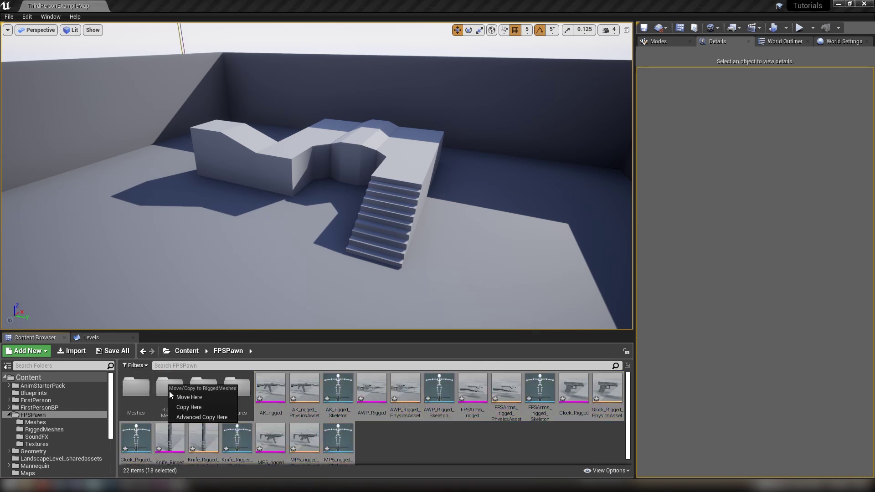
pyautogui.click(200, 398)
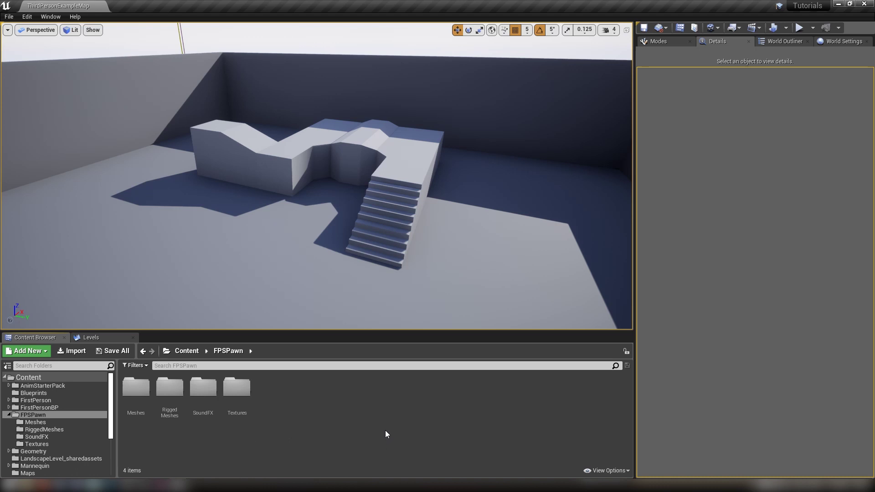
# - Create an Animations folder in FPSPawn and open it
pyautogui.rightClick(284, 396)
pyautogui.click(313, 91)
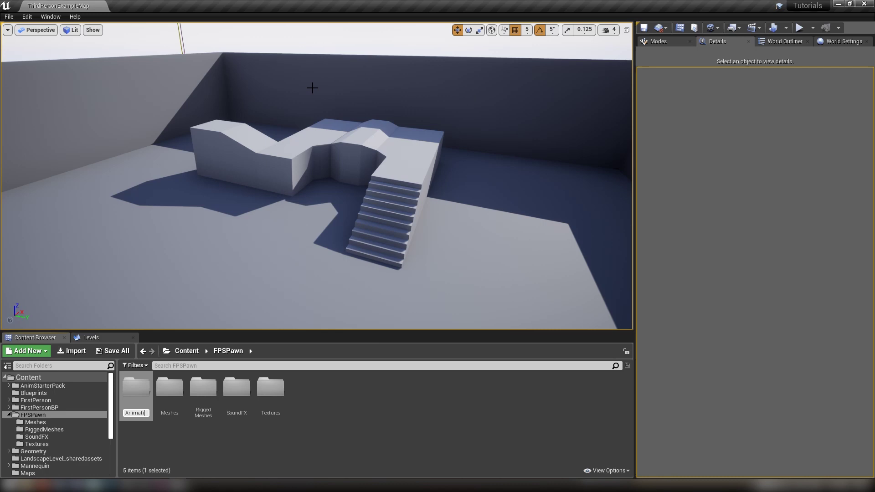
pyautogui.write('Animations')
pyautogui.press('Return')
pyautogui.doubleClick(136, 387)
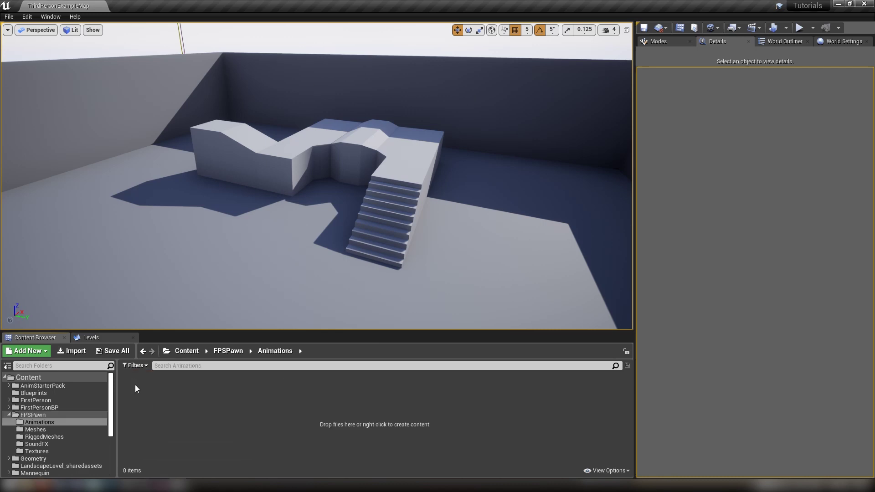
# - Import AK_Fire_anim as animation only, without mesh, on AK_rigged_Skeleton
pyautogui.click(83, 352)
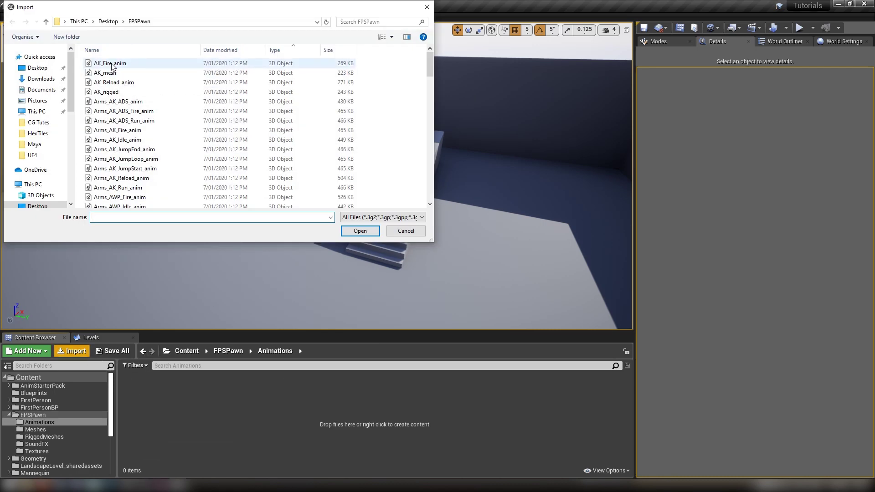
pyautogui.click(132, 64)
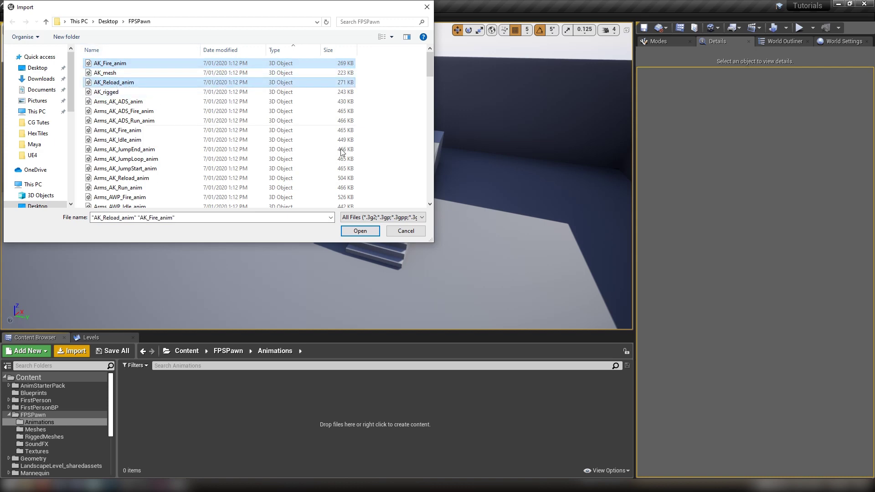
pyautogui.click(359, 231)
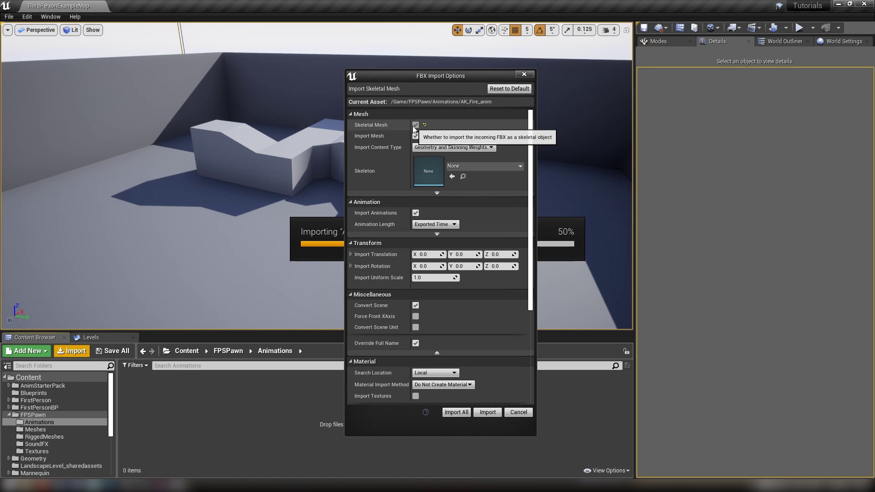
pyautogui.click(416, 135)
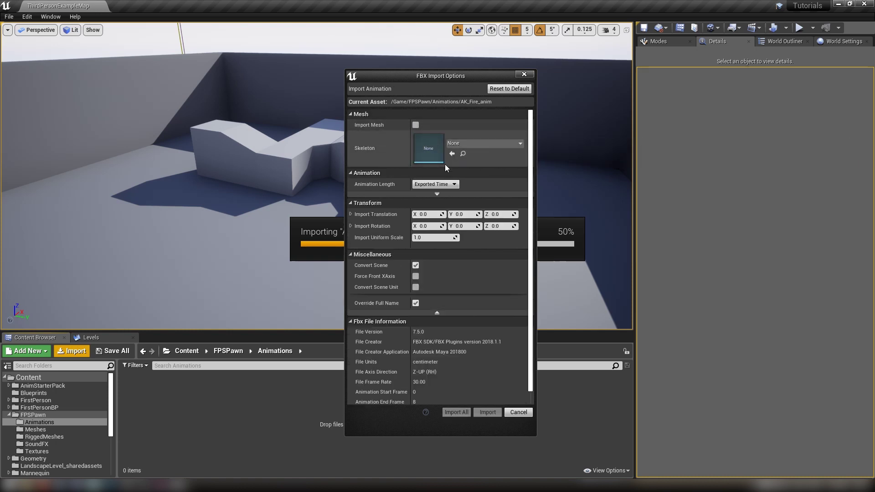
pyautogui.click(456, 143)
pyautogui.write('ak')
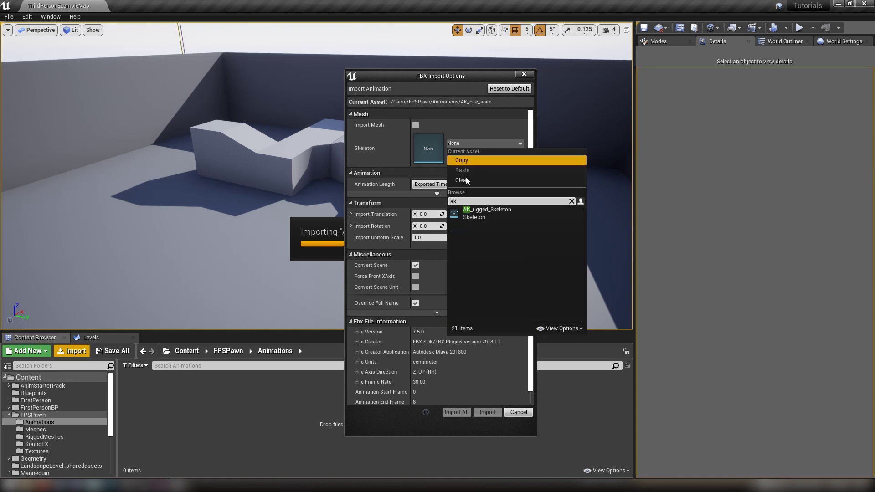
pyautogui.click(487, 210)
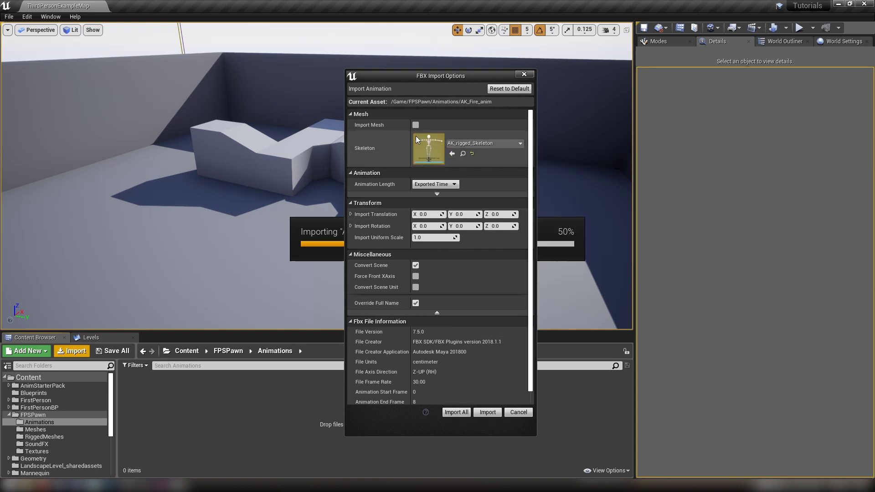
pyautogui.scroll(-1, 422, 283)
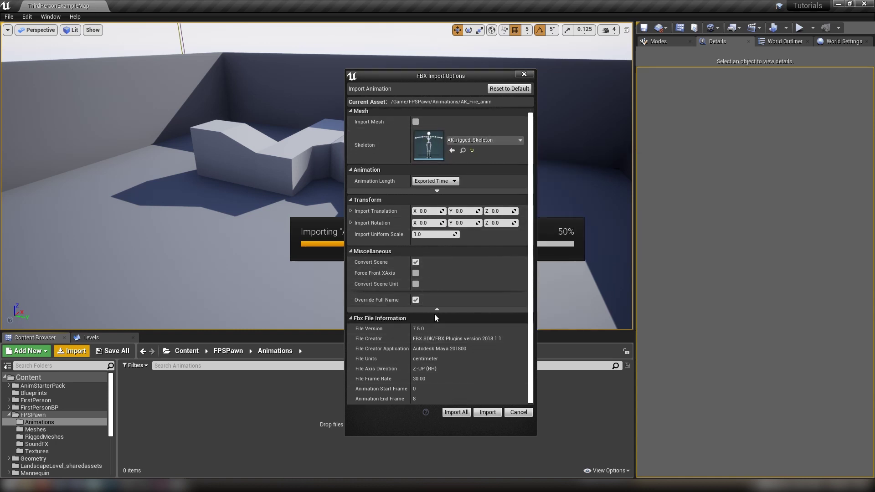
pyautogui.scroll(1, 438, 325)
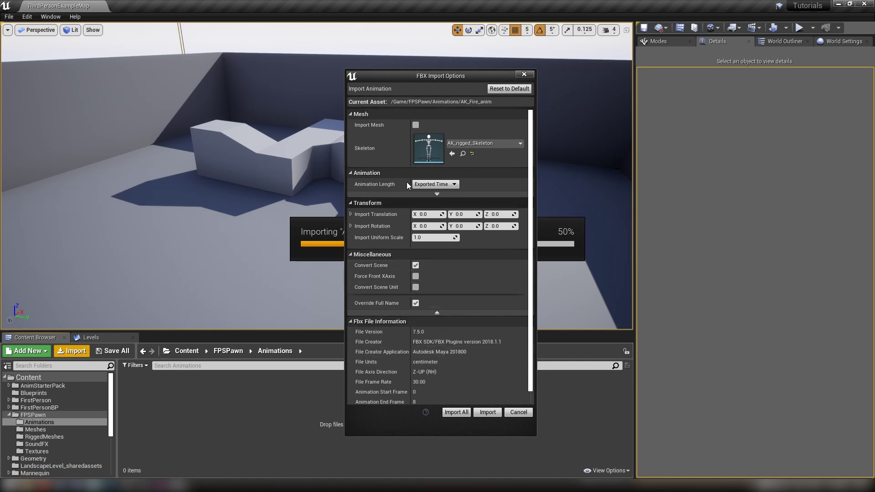
pyautogui.click(478, 412)
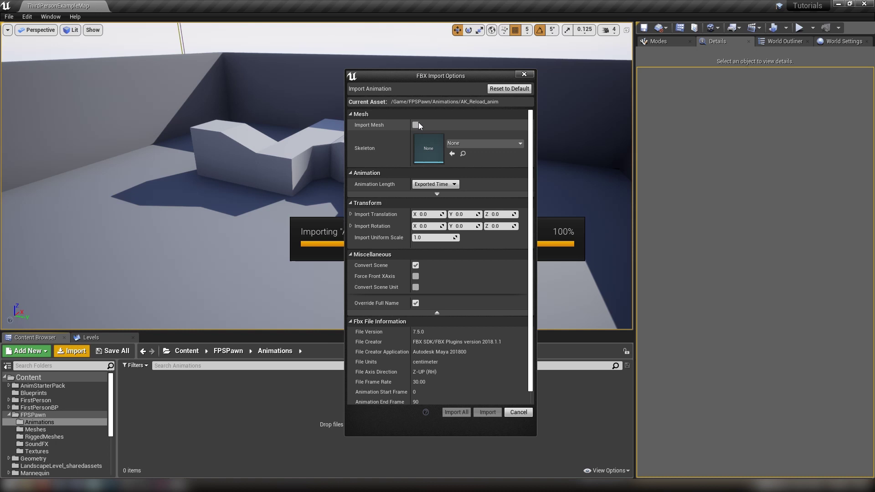
# - Import AK_Reload_anim on AK_rigged_Skeleton as well
pyautogui.click(471, 144)
pyautogui.write('ak')
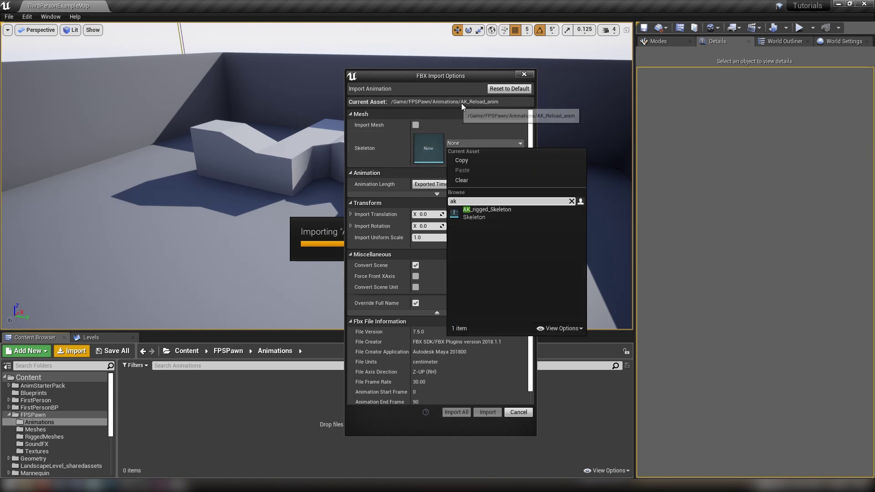
pyautogui.click(469, 213)
pyautogui.click(488, 412)
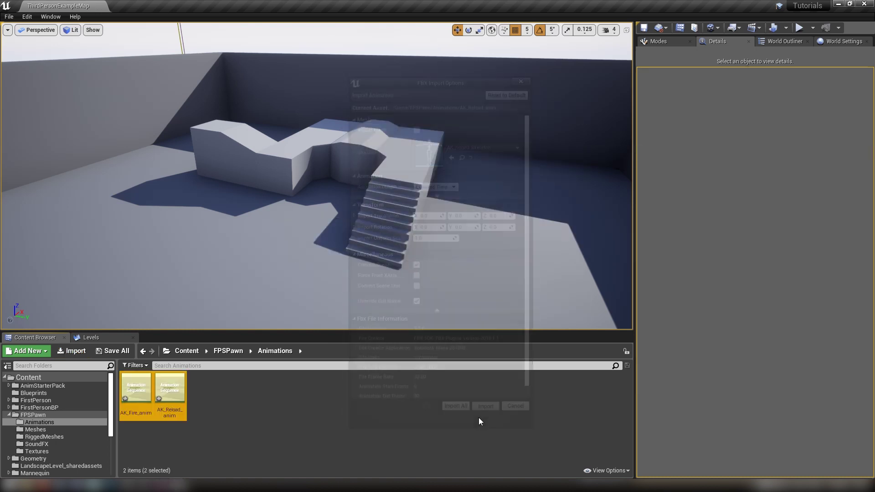
pyautogui.doubleClick(135, 386)
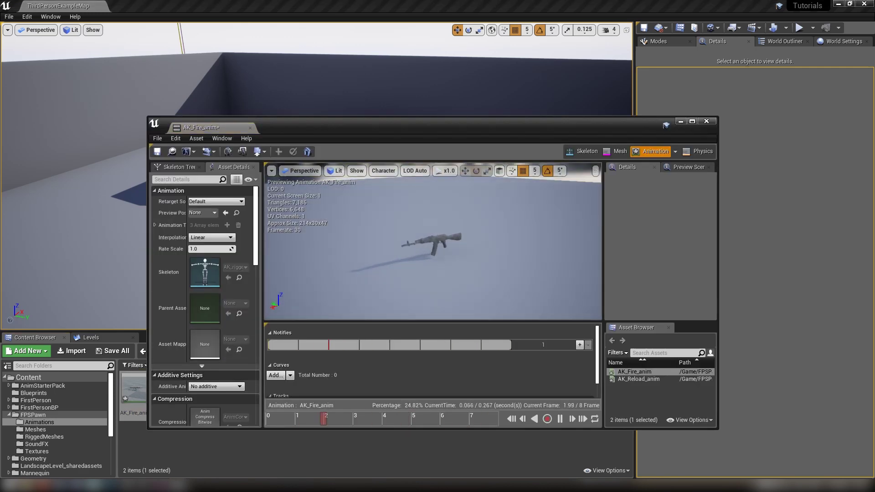
pyautogui.moveTo(200, 128); pyautogui.dragTo(137, 6)
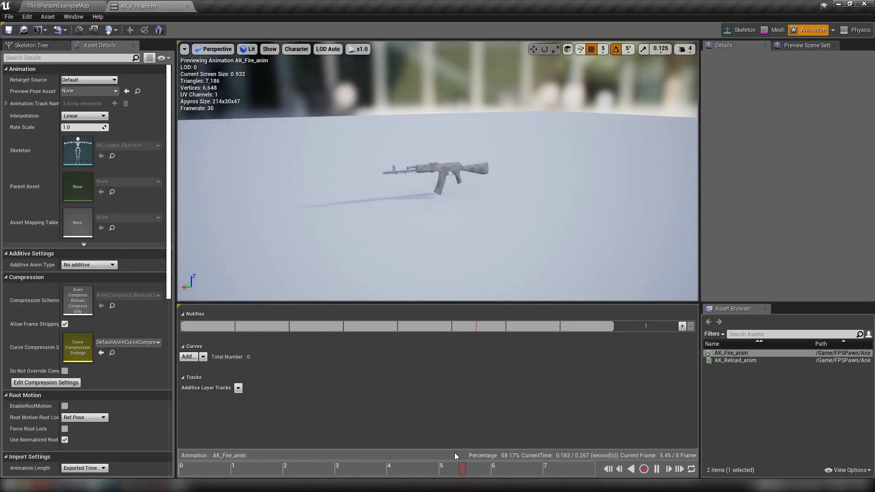
pyautogui.scroll(5, 490, 121)
pyautogui.moveTo(490, 122); pyautogui.dragTo(362, 53)
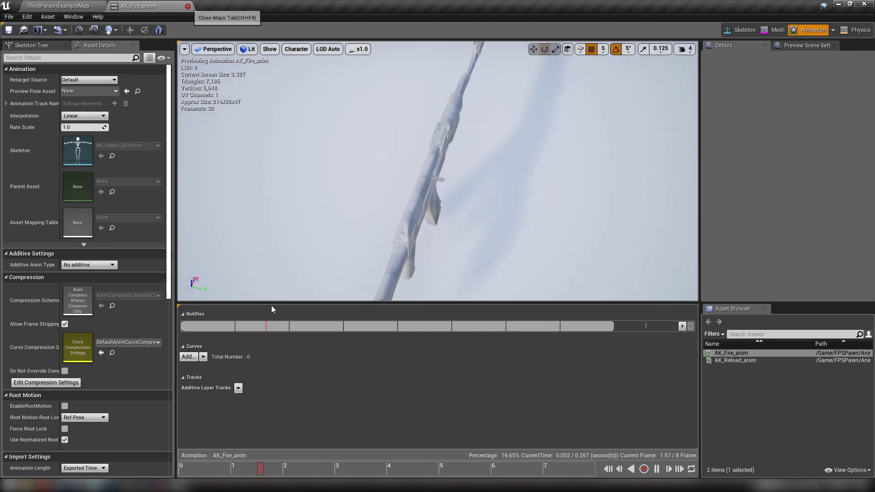
pyautogui.hotkey('ctrl', 'F4')
pyautogui.doubleClick(168, 395)
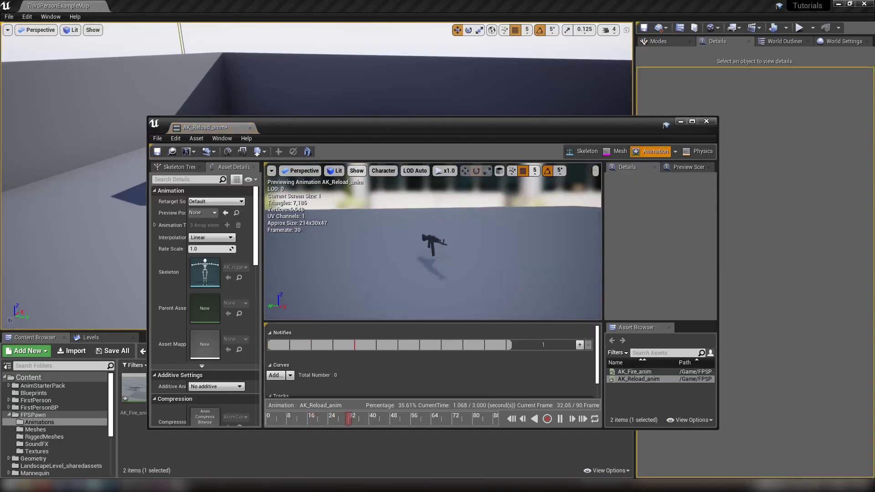
pyautogui.scroll(5, 459, 224)
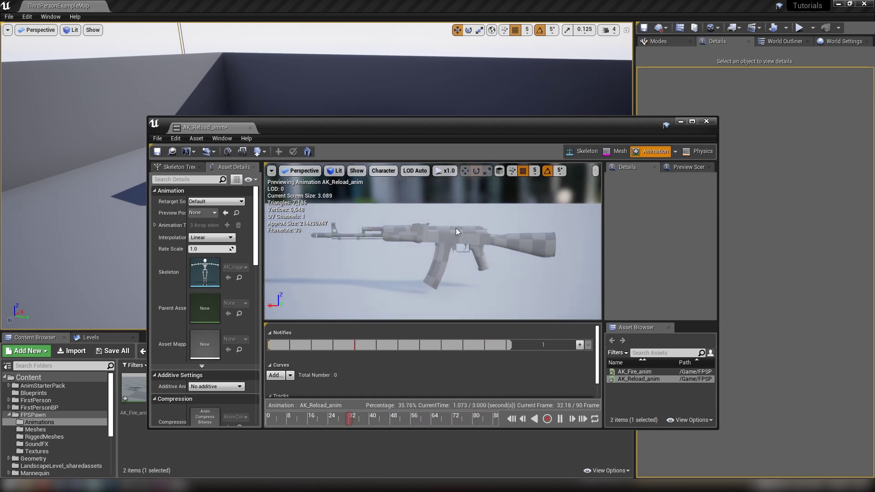
pyautogui.click(250, 128)
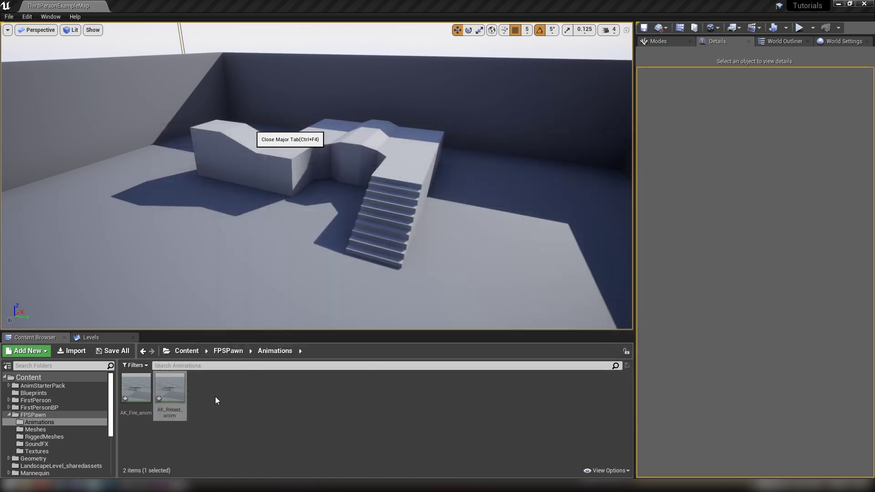
# - Begin selecting the Arms_AK_ADS animation files for import into Animations
pyautogui.click(77, 355)
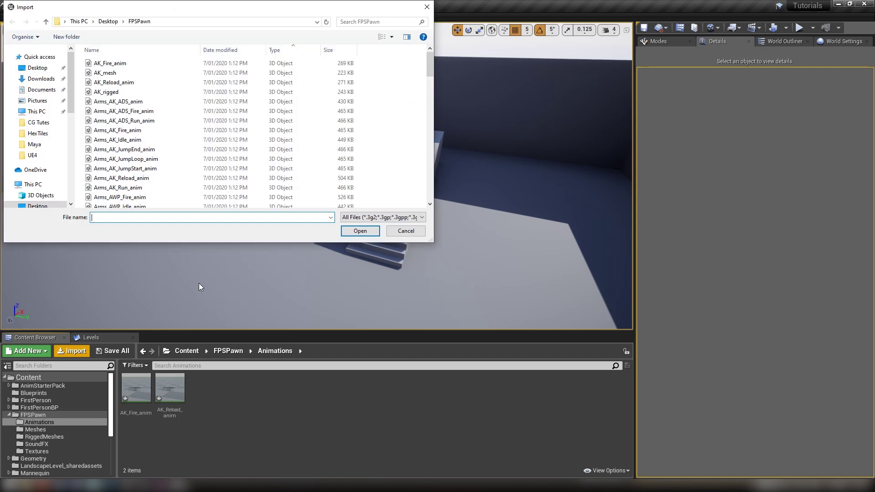
pyautogui.click(155, 102)
pyautogui.keyDown('shift'); pyautogui.click(140, 111); pyautogui.keyUp('shift')
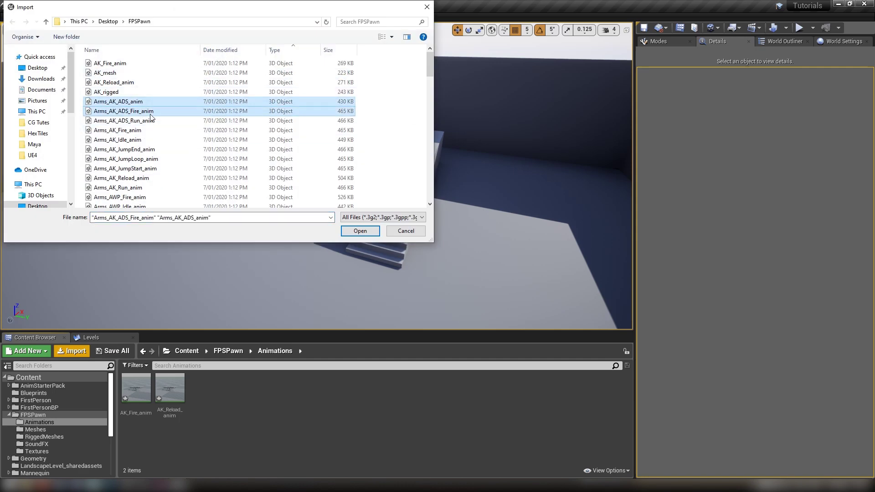
pyautogui.keyDown('shift'); pyautogui.click(142, 120); pyautogui.keyUp('shift')
pyautogui.keyDown('ctrl'); pyautogui.click(148, 142); pyautogui.keyUp('ctrl')
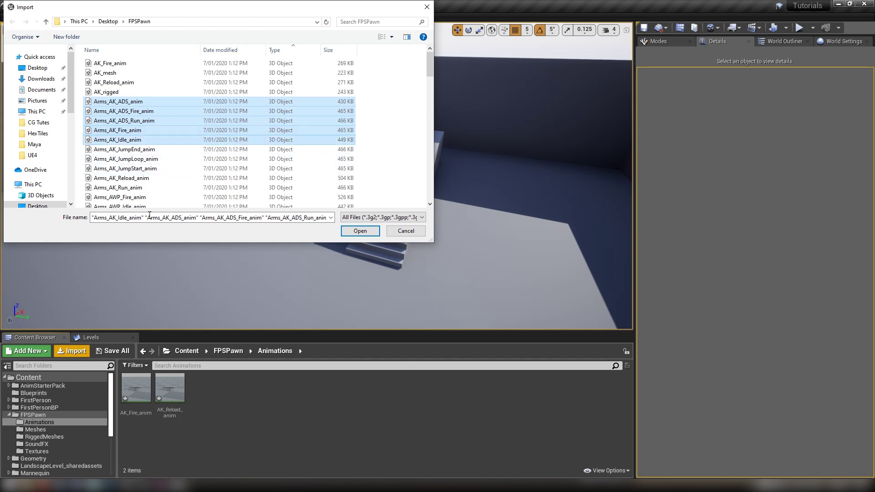
pyautogui.keyDown('shift'); pyautogui.click(155, 197); pyautogui.keyUp('shift')
pyautogui.scroll(-1, 156, 177)
# - Select every Arms animation from Arms_AK_ADS_anim through Arms_MP5_Run_anim and open them
pyautogui.click(132, 79)
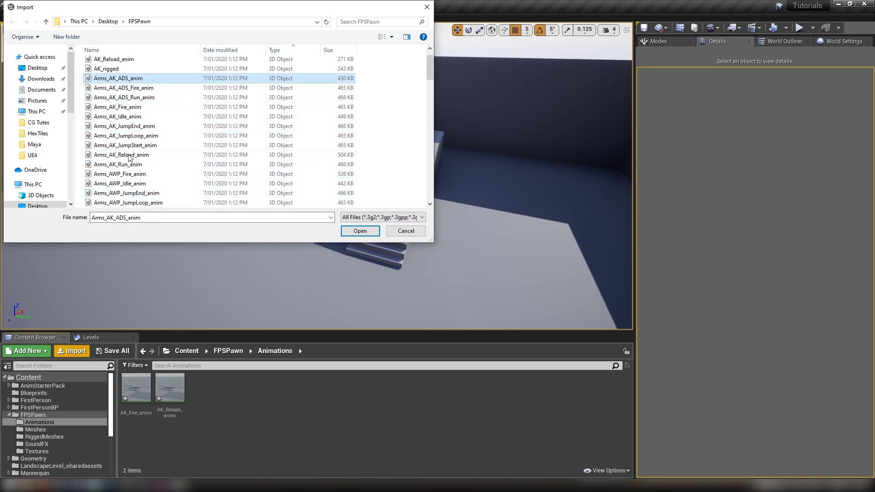
pyautogui.keyDown('shift'); pyautogui.click(137, 203); pyautogui.keyUp('shift')
pyautogui.scroll(-4, 151, 183)
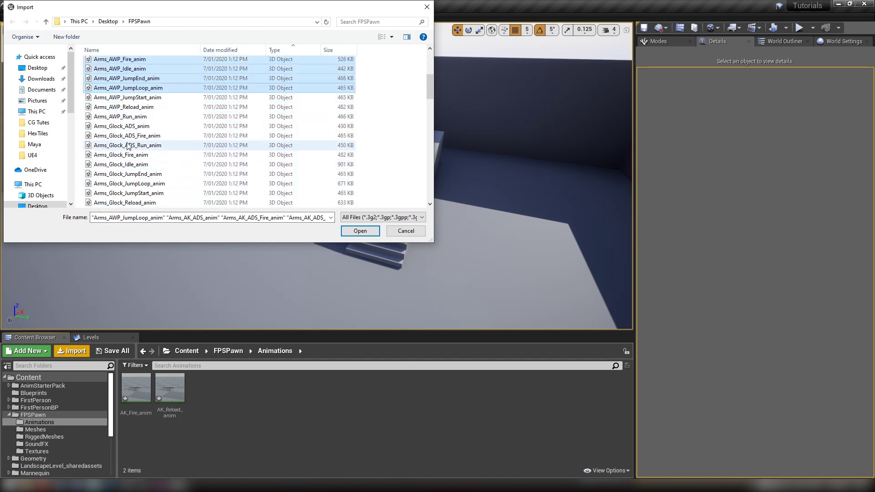
pyautogui.keyDown('shift'); pyautogui.click(131, 190); pyautogui.keyUp('shift')
pyautogui.scroll(-4, 150, 183)
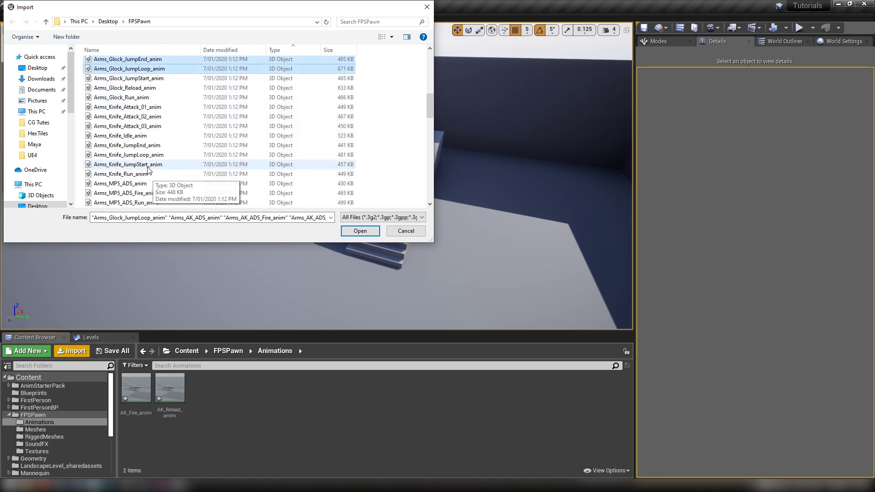
pyautogui.keyDown('shift'); pyautogui.click(163, 170); pyautogui.keyUp('shift')
pyautogui.scroll(-2, 168, 173)
pyautogui.scroll(-2, 173, 178)
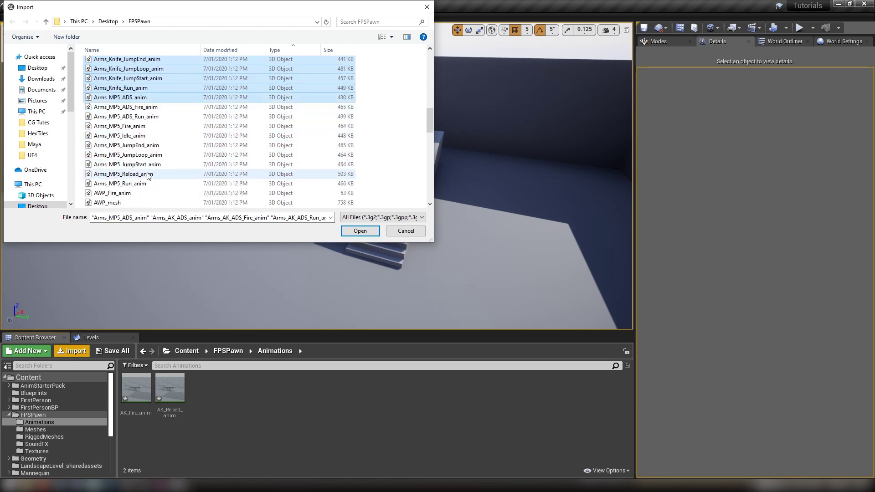
pyautogui.keyDown('shift'); pyautogui.click(135, 156); pyautogui.keyUp('shift')
pyautogui.scroll(12, 137, 146)
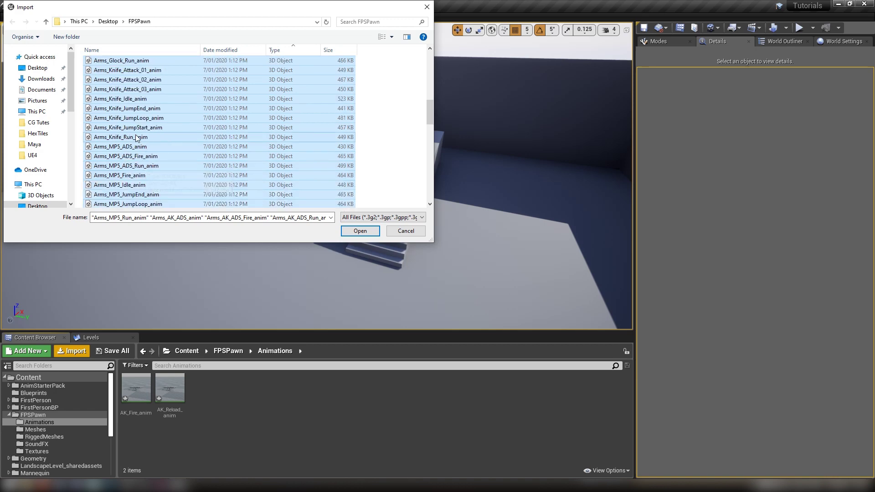
pyautogui.scroll(-7, 140, 136)
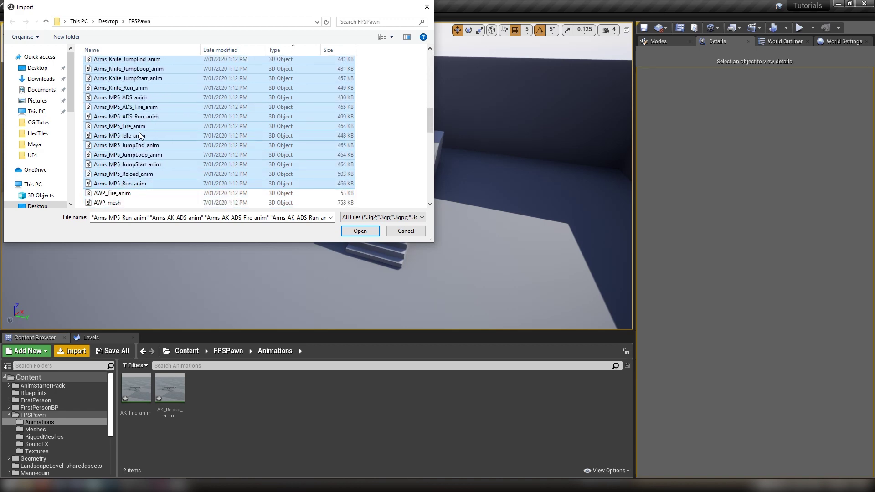
pyautogui.click(360, 231)
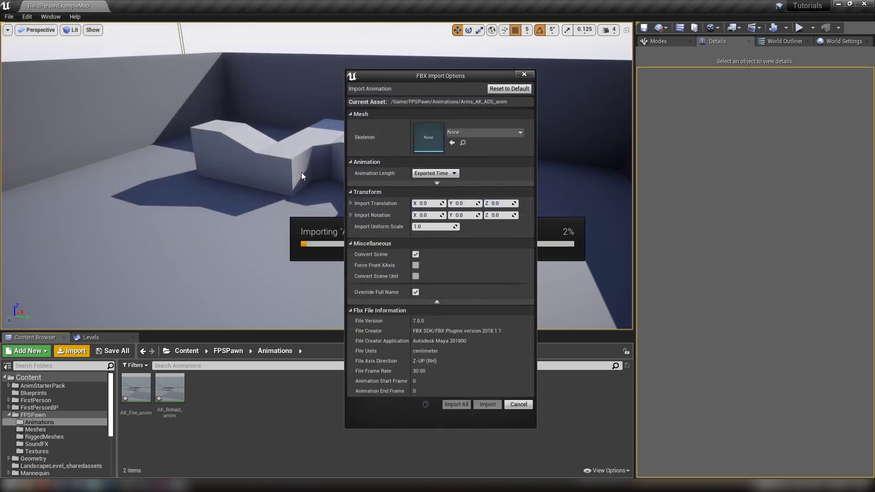
# - Assign FPSArms_rigged_Skeleton and import all the Arms animations
pyautogui.click(479, 133)
pyautogui.write('arm')
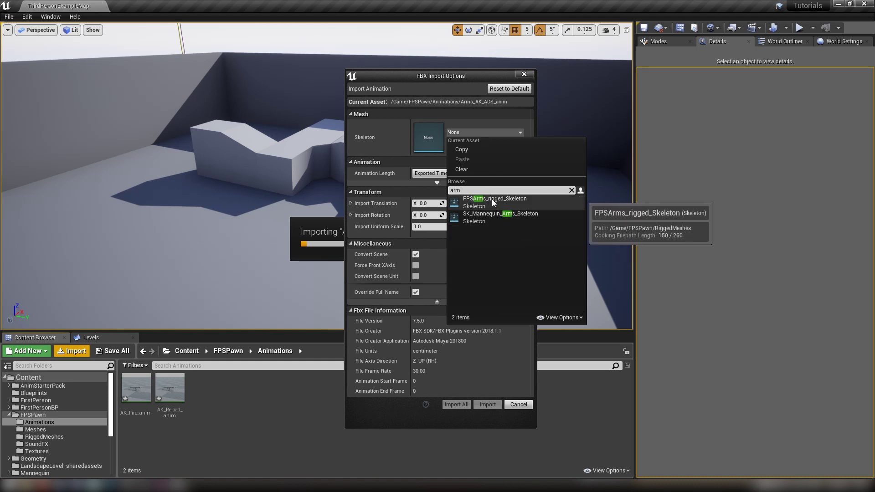
pyautogui.click(504, 199)
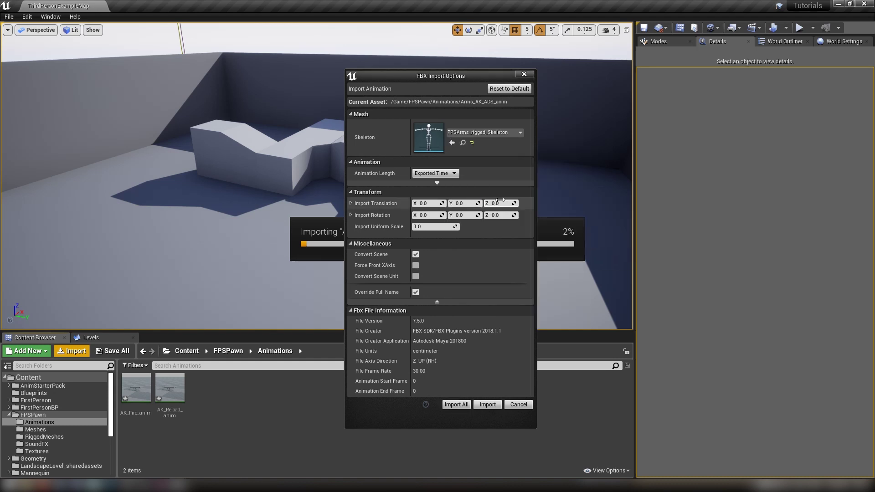
pyautogui.click(461, 405)
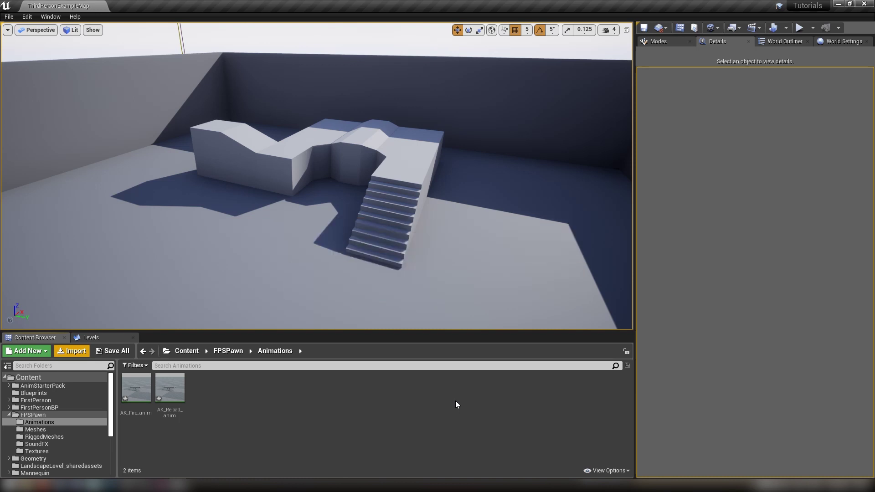
# - Deselect the new imports and preview Arms_AWP_Idle_anim, then close it
pyautogui.scroll(-4, 407, 408)
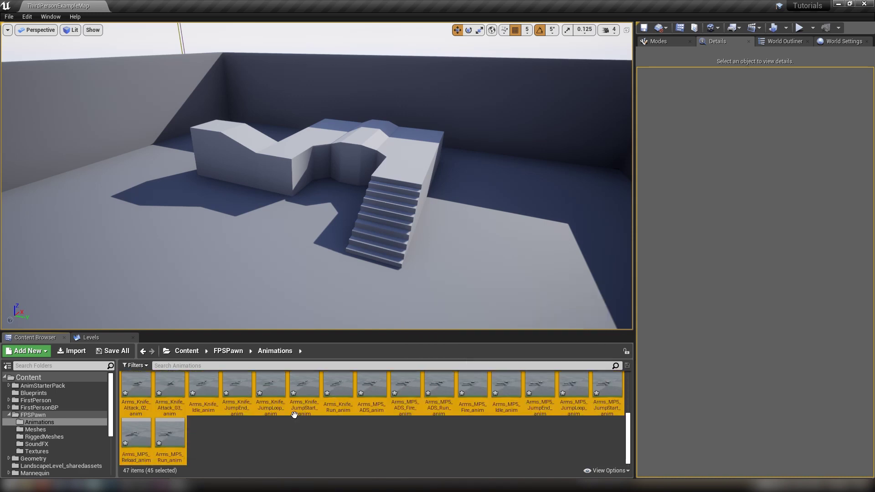
pyautogui.scroll(3, 251, 439)
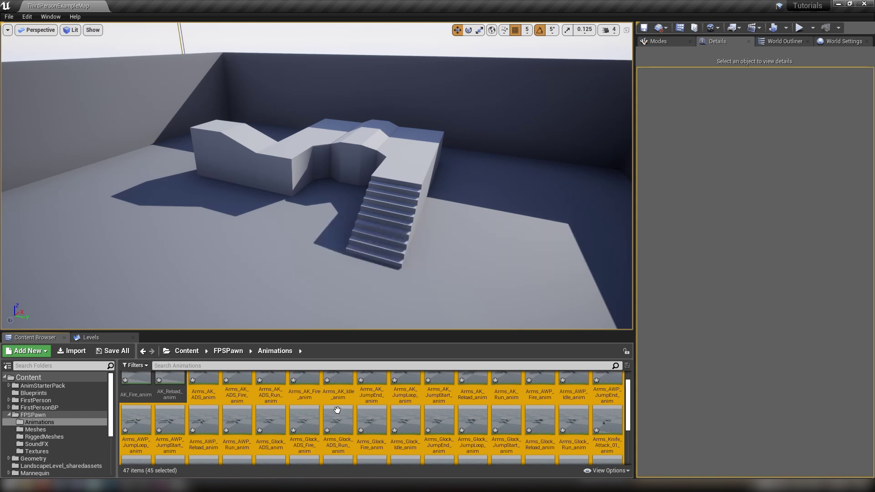
pyautogui.scroll(-3, 319, 429)
pyautogui.click(301, 448)
pyautogui.scroll(3, 319, 433)
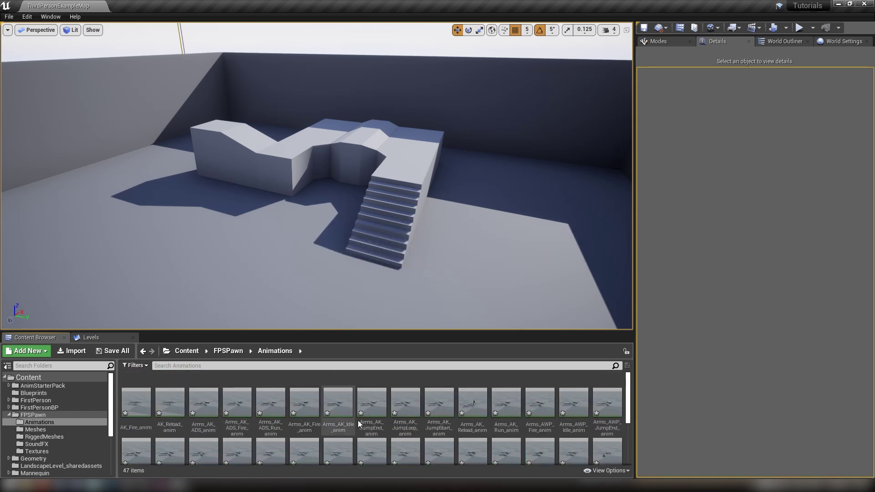
pyautogui.scroll(-1, 209, 410)
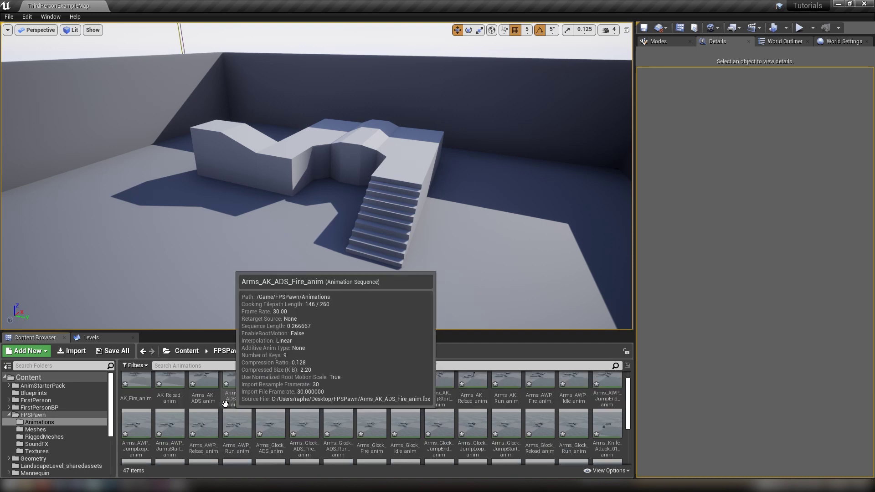
pyautogui.doubleClick(575, 393)
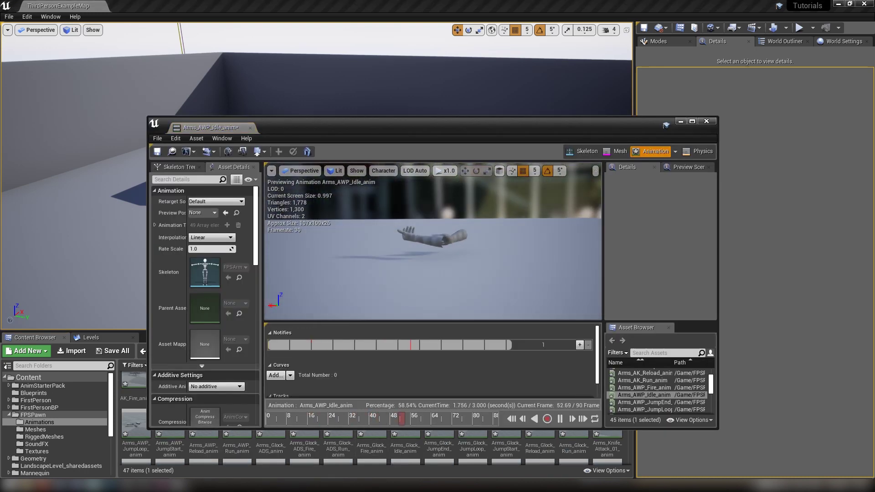
pyautogui.click(706, 120)
# - Preview Arms_Glock_Run_anim and Arms_Knife_Run_anim, closing each editor afterward
pyautogui.scroll(-1, 567, 401)
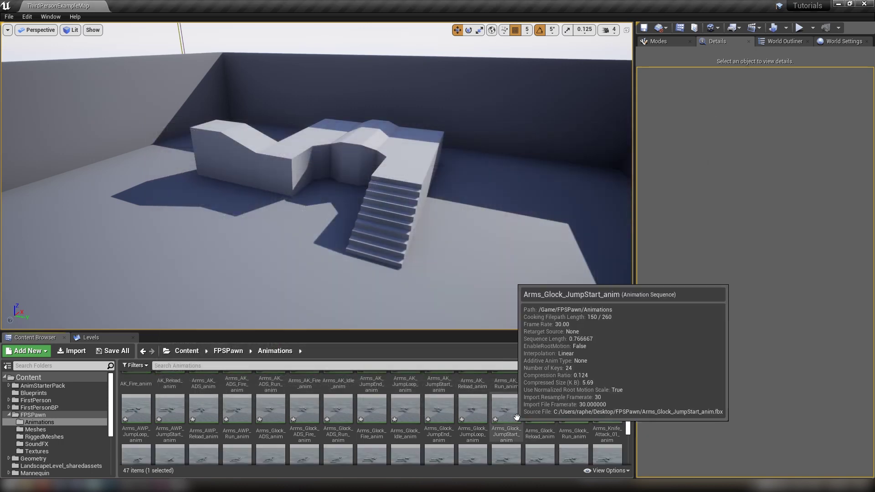
pyautogui.click(570, 418)
pyautogui.doubleClick(569, 417)
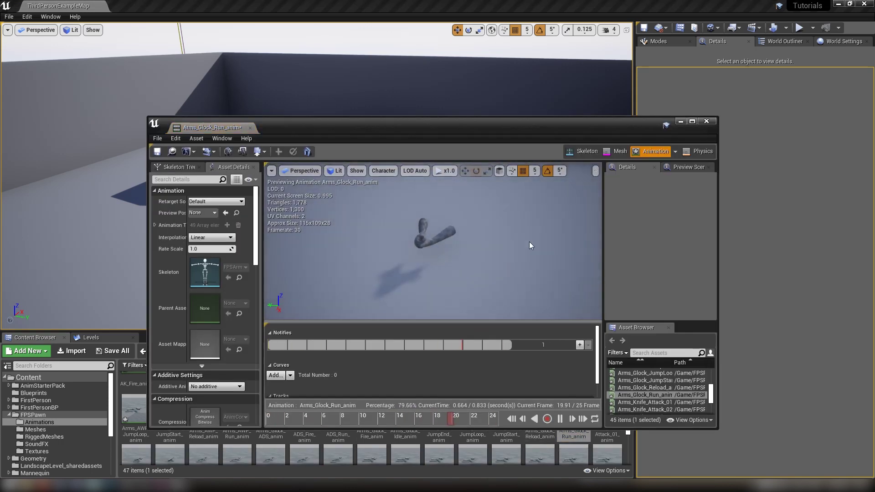
pyautogui.scroll(3, 508, 217)
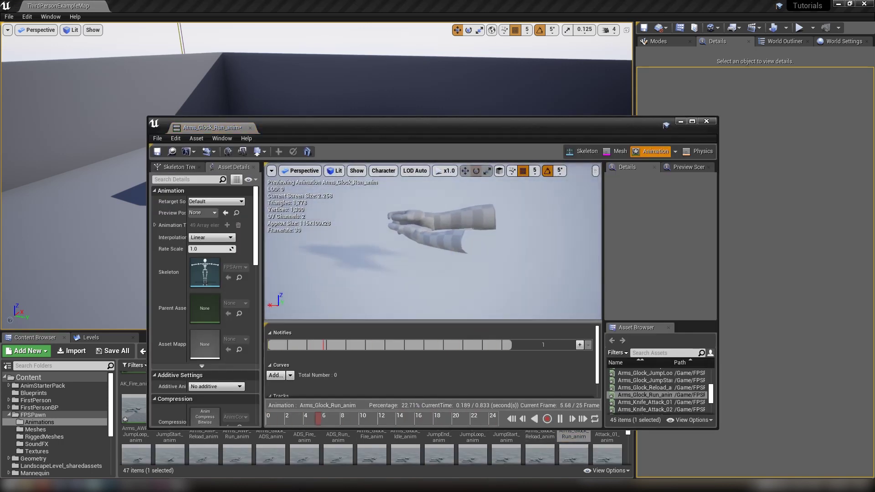
pyautogui.click(706, 120)
pyautogui.scroll(-1, 359, 429)
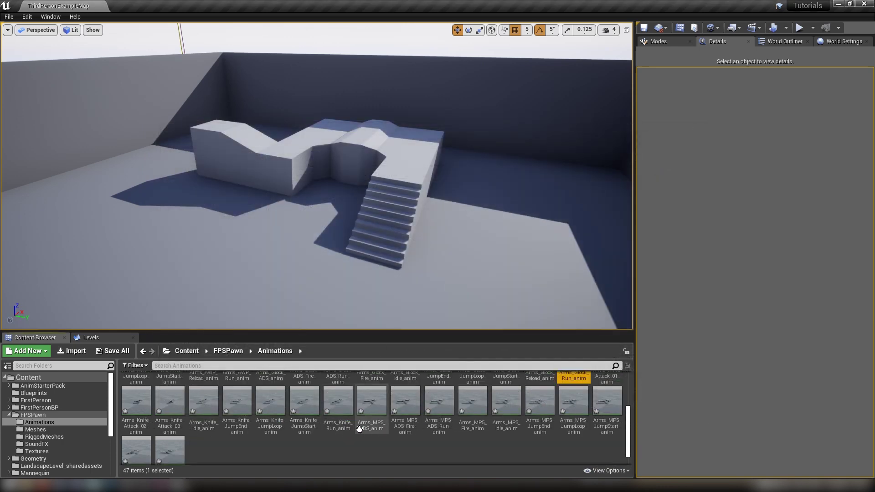
pyautogui.doubleClick(335, 403)
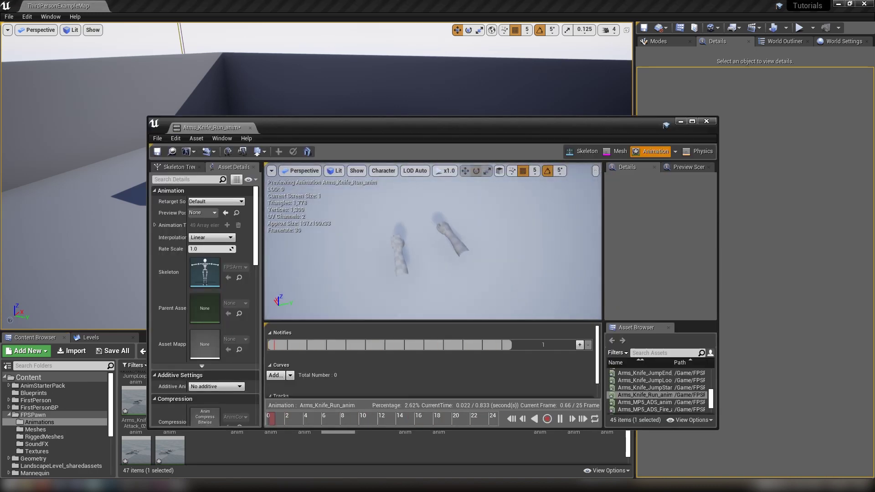
pyautogui.click(706, 120)
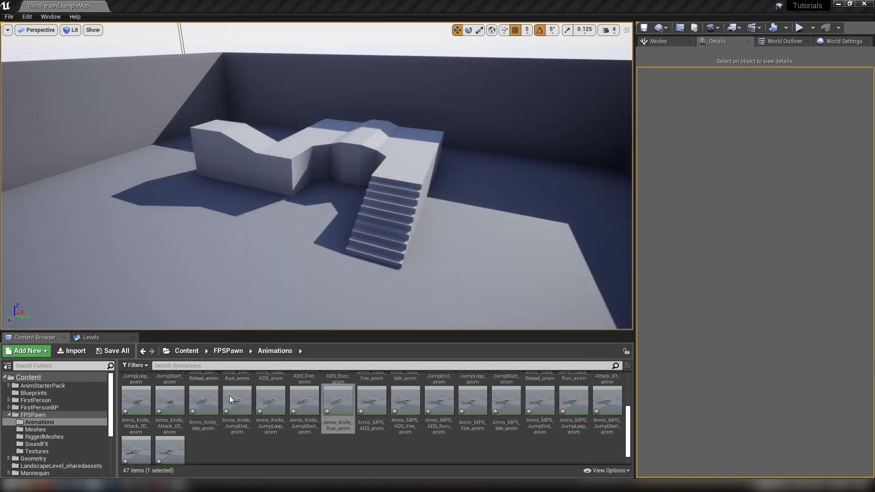
# - Select AWP_Fire_anim and AWP_Reload_anim for import into Animations
pyautogui.click(345, 447)
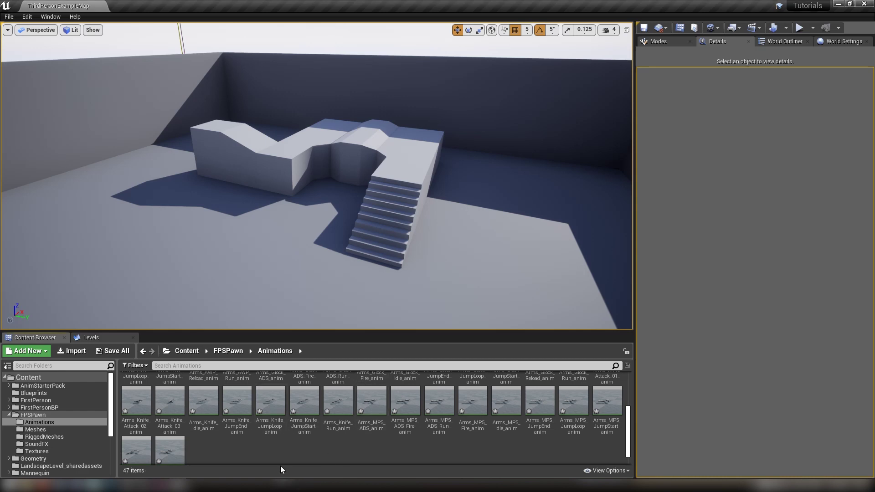
pyautogui.click(75, 352)
pyautogui.scroll(-5, 173, 155)
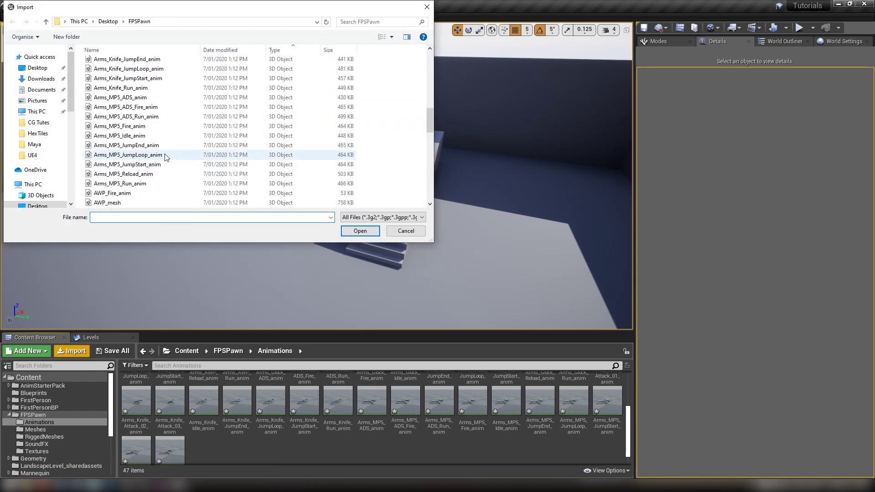
pyautogui.scroll(-2, 162, 154)
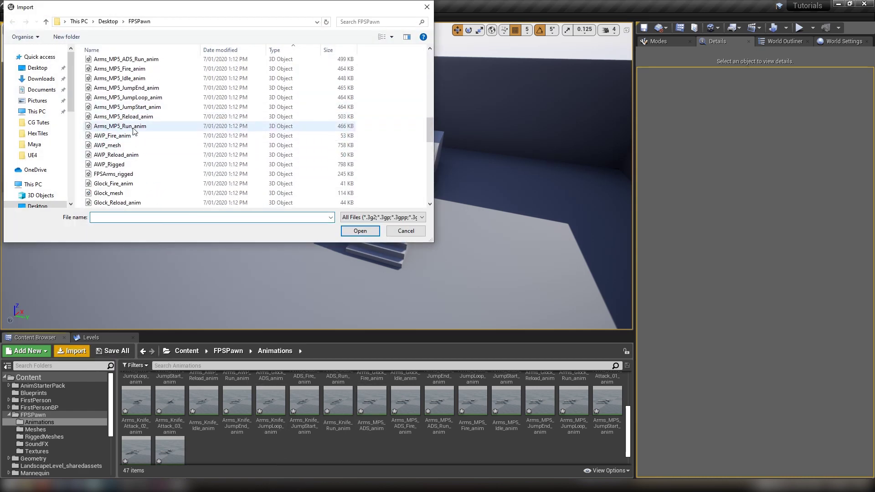
pyautogui.click(133, 136)
pyautogui.keyDown('ctrl'); pyautogui.click(139, 154); pyautogui.keyUp('ctrl')
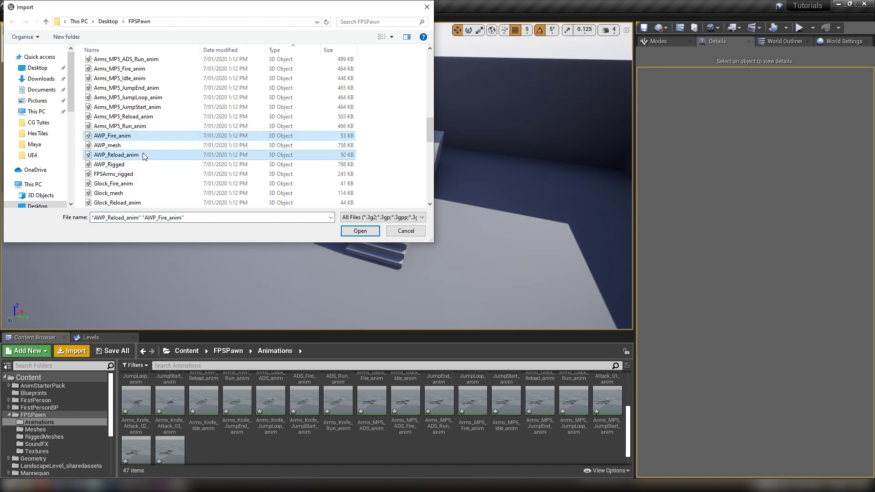
pyautogui.click(360, 232)
# - Import both on AWP_Rigged_Skeleton, then preview AWP_Reload_anim and close it
pyautogui.click(469, 133)
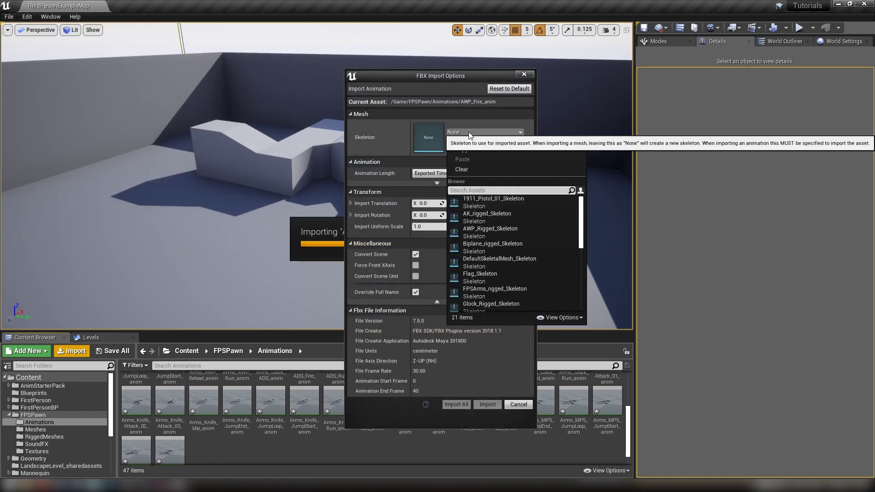
pyautogui.write('awp')
pyautogui.click(499, 201)
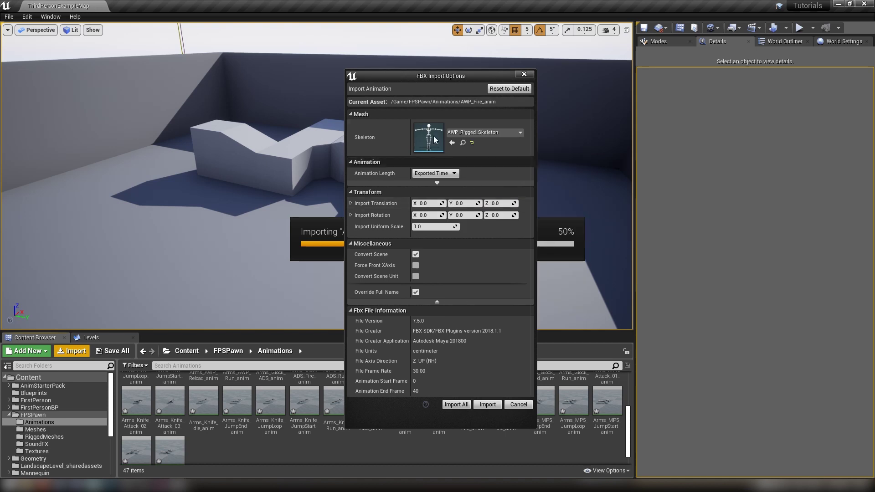
pyautogui.click(488, 405)
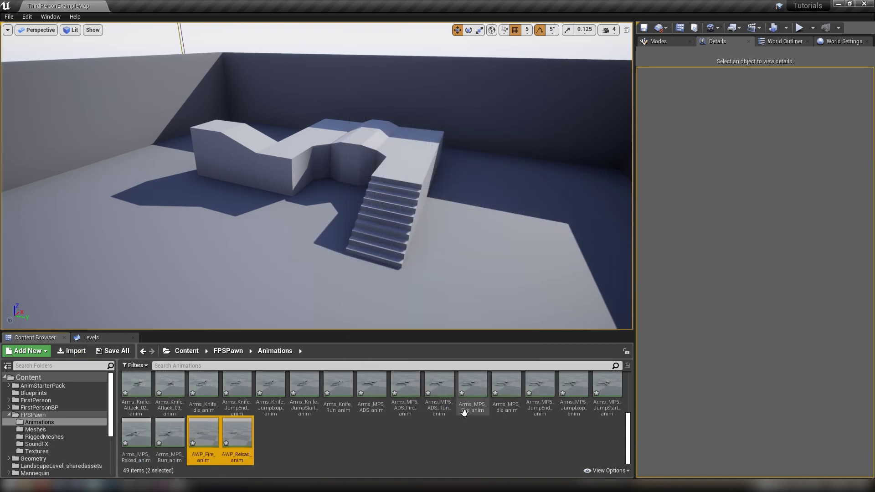
pyautogui.doubleClick(244, 436)
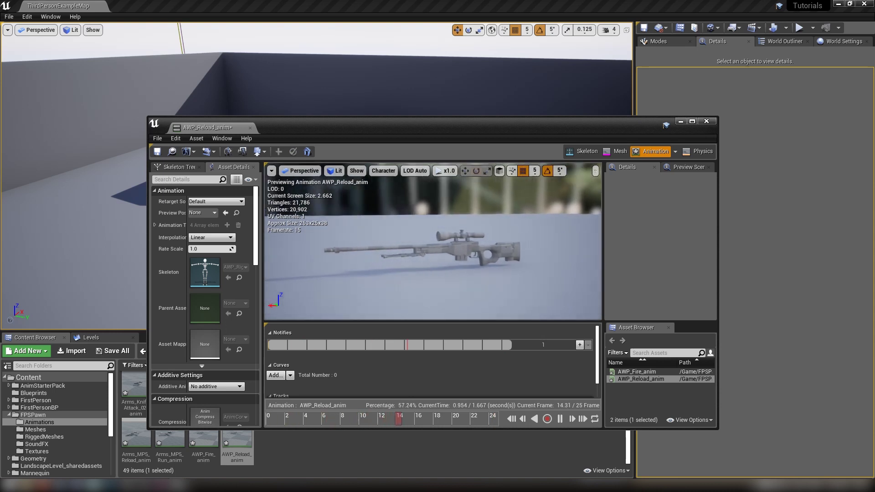
pyautogui.moveTo(480, 274); pyautogui.dragTo(471, 278)
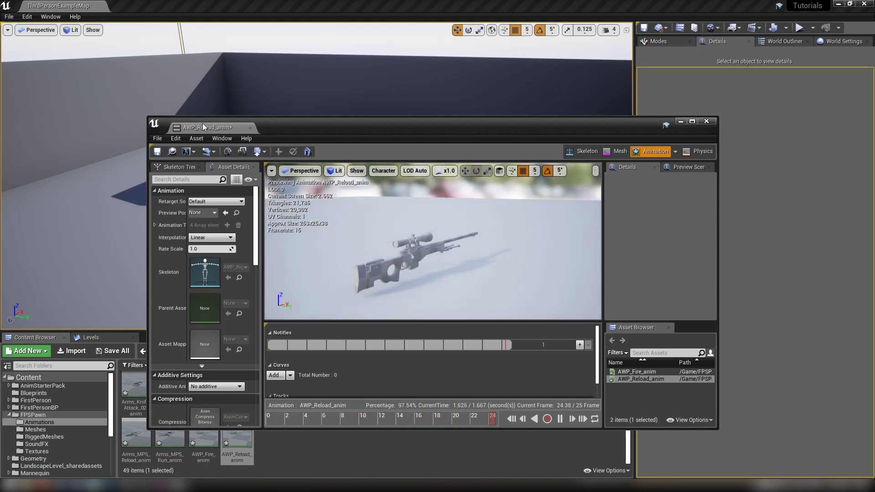
pyautogui.click(250, 128)
# - Select Glock_Fire_anim and Glock_Reload_anim for import into Animations
pyautogui.click(325, 430)
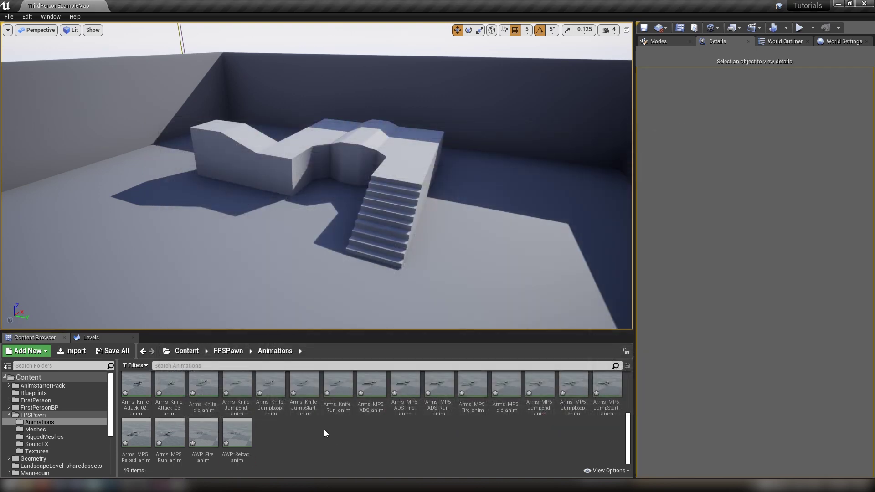
pyautogui.click(76, 351)
pyautogui.scroll(-8, 163, 150)
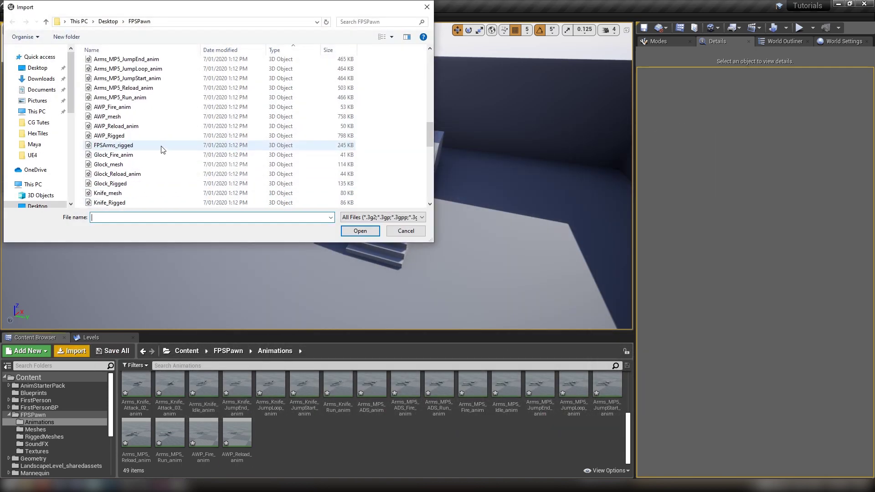
pyautogui.scroll(-2, 163, 148)
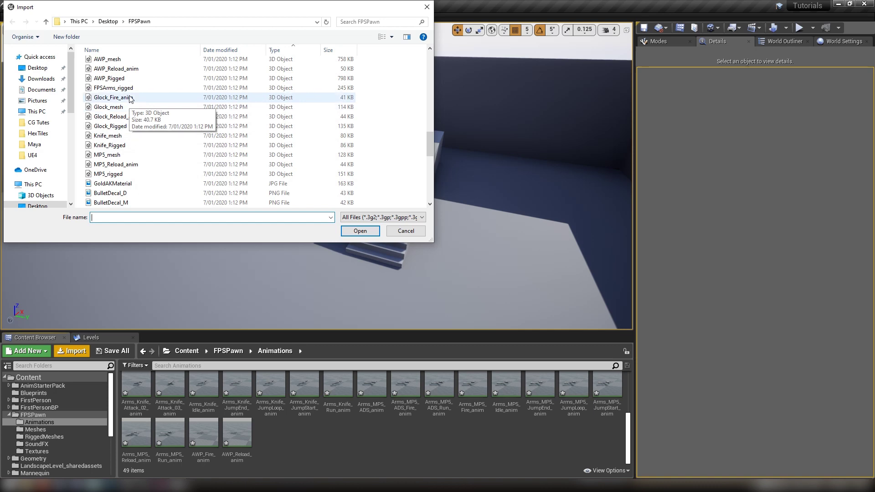
pyautogui.click(114, 97)
pyautogui.keyDown('ctrl'); pyautogui.click(112, 116); pyautogui.keyUp('ctrl')
pyautogui.click(357, 230)
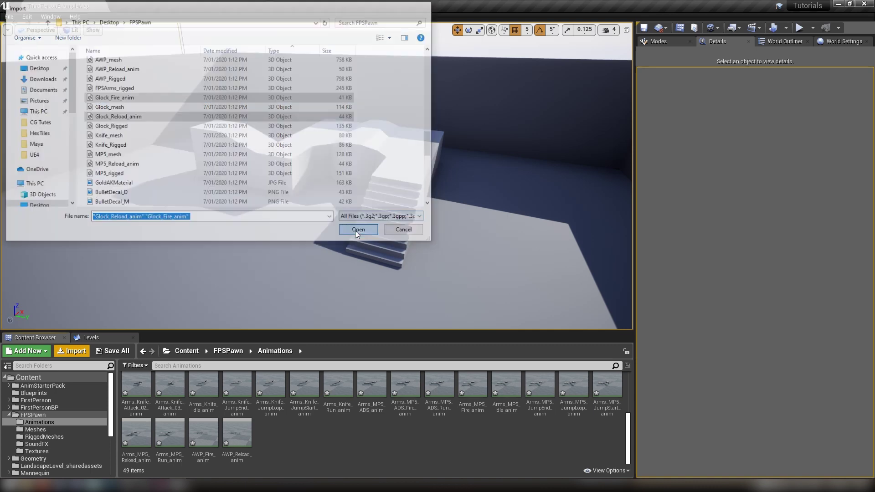
# - Import both on Glock_Rigged_Skeleton and open Glock_Fire_anim to preview it
pyautogui.click(467, 132)
pyautogui.write('glock')
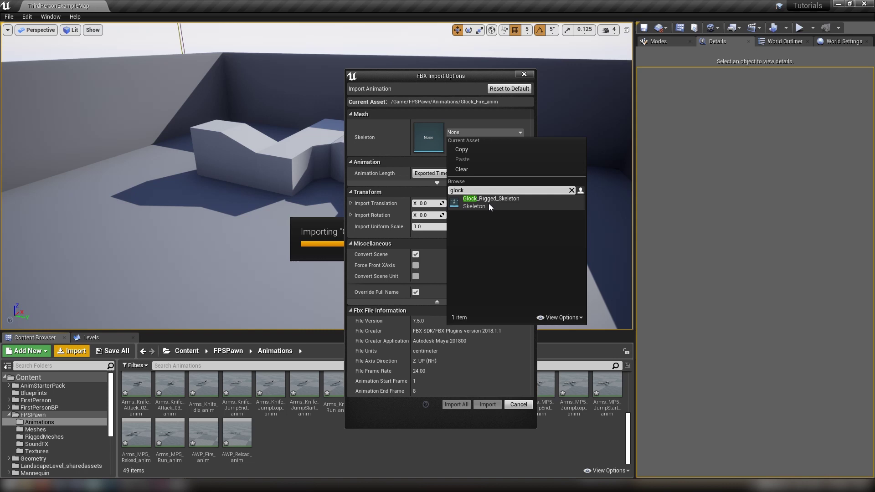
pyautogui.click(488, 203)
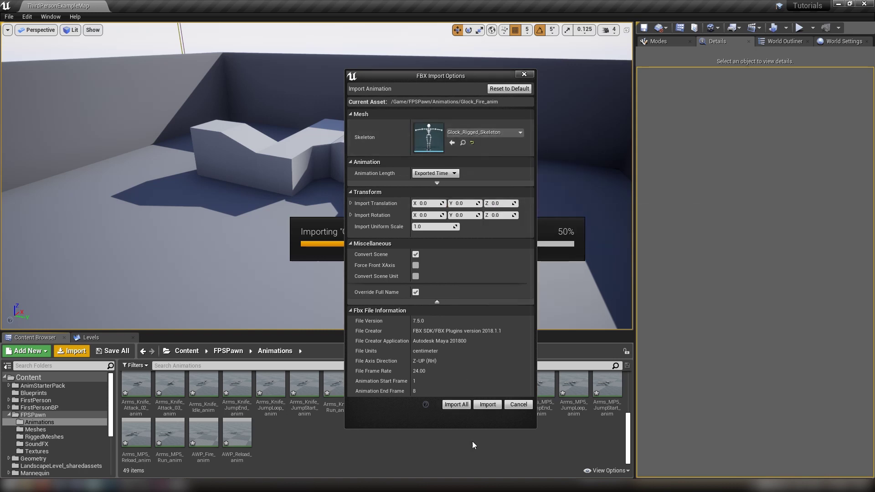
pyautogui.click(456, 405)
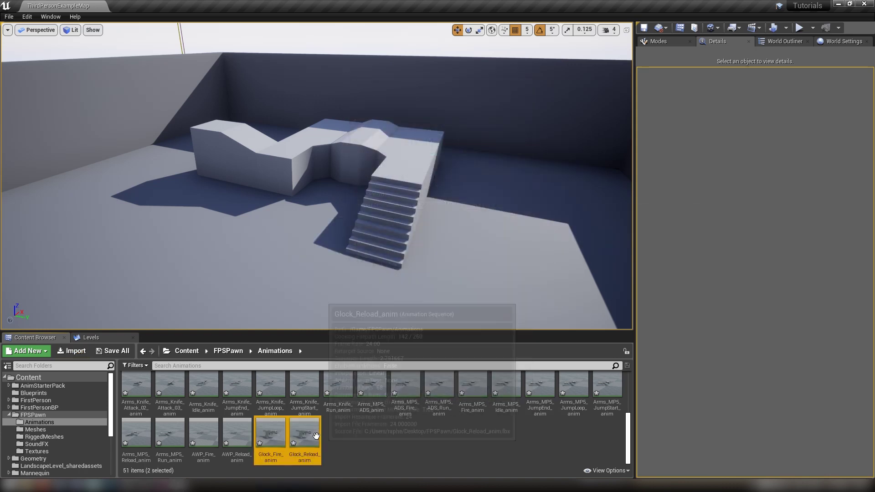
pyautogui.doubleClick(276, 437)
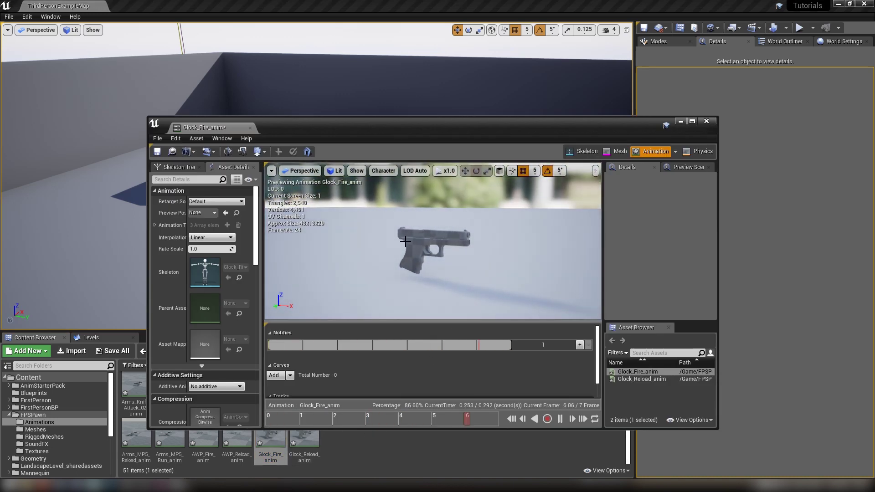
# - Close the Glock_Fire_anim editor and choose MP5_Reload_anim as the file to import
pyautogui.click(250, 128)
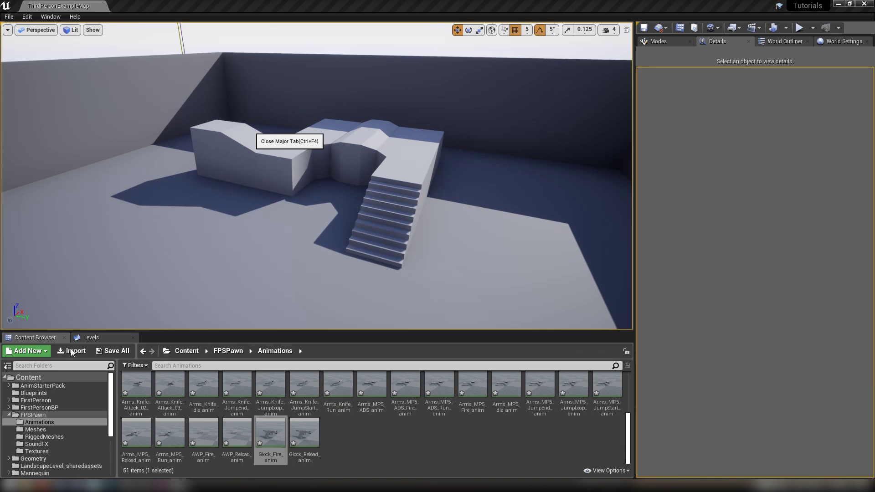
pyautogui.click(72, 352)
pyautogui.scroll(-8, 179, 179)
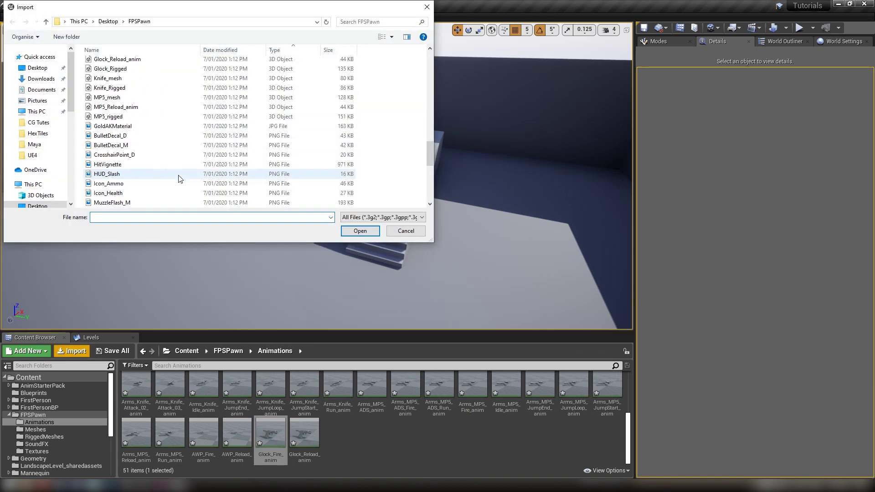
pyautogui.scroll(2, 166, 156)
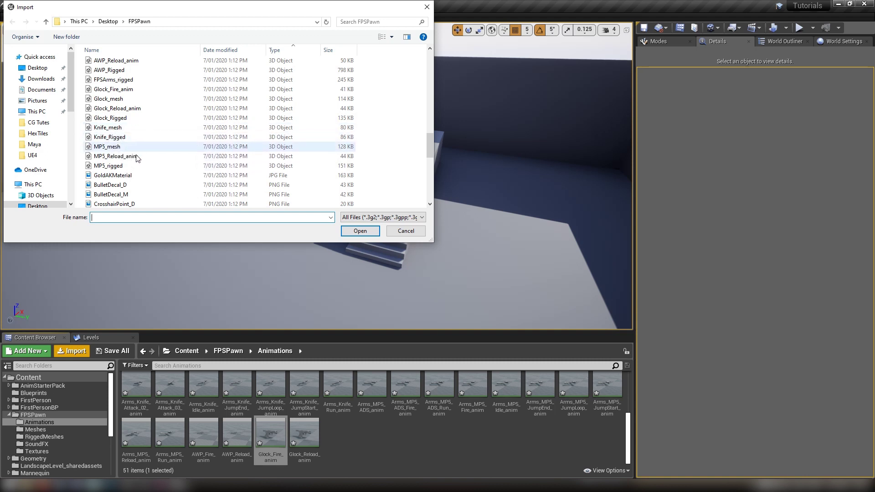
pyautogui.click(130, 160)
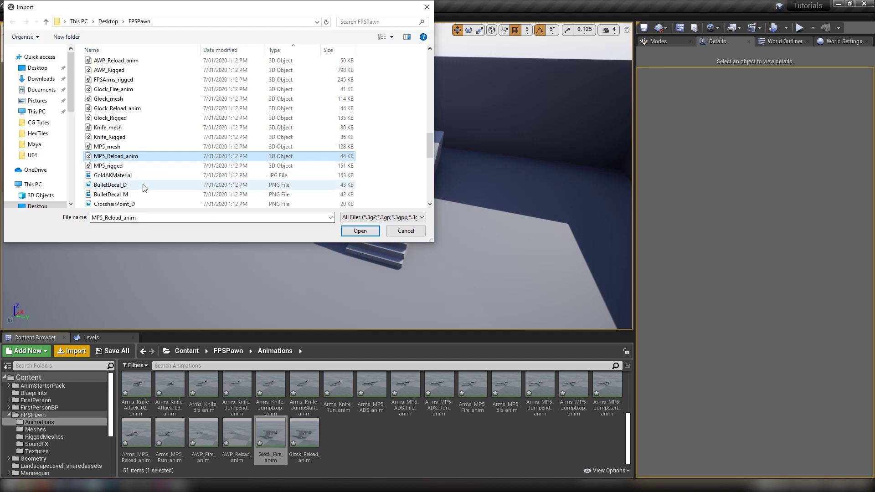
pyautogui.scroll(-2, 142, 183)
pyautogui.scroll(2, 143, 183)
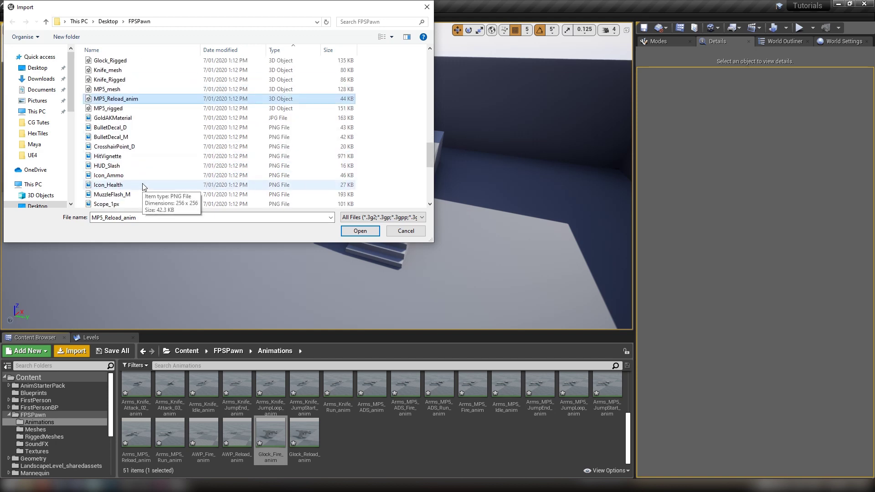
pyautogui.scroll(1, 142, 184)
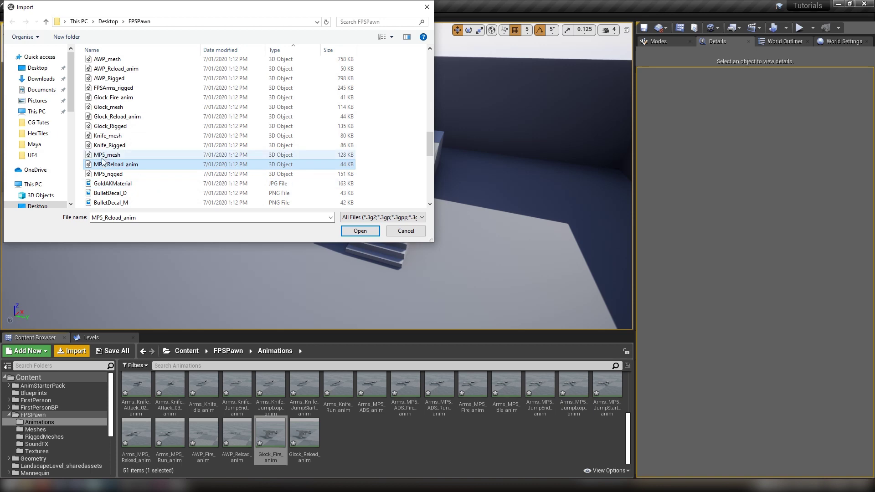
pyautogui.click(355, 231)
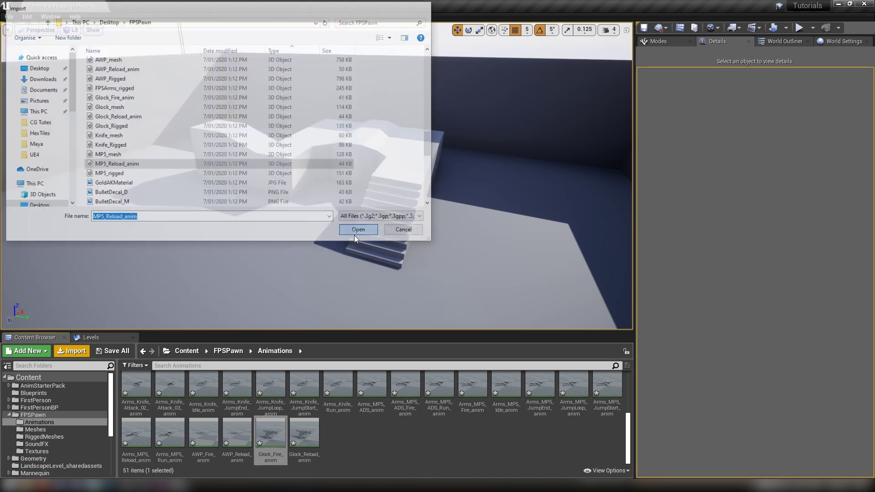
# - Import MP5_Reload_anim on MP5_rigged_Skeleton, bringing Animations to 52 items
pyautogui.click(483, 133)
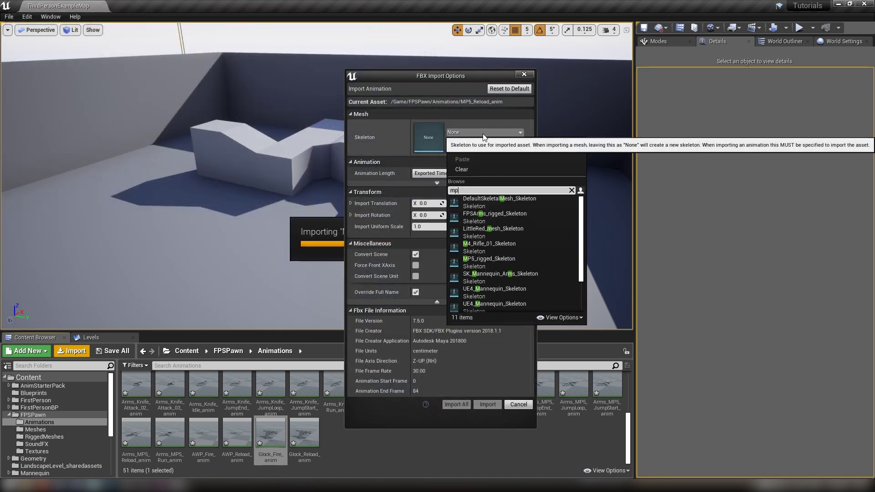
pyautogui.write('mp5')
pyautogui.click(482, 211)
pyautogui.click(477, 406)
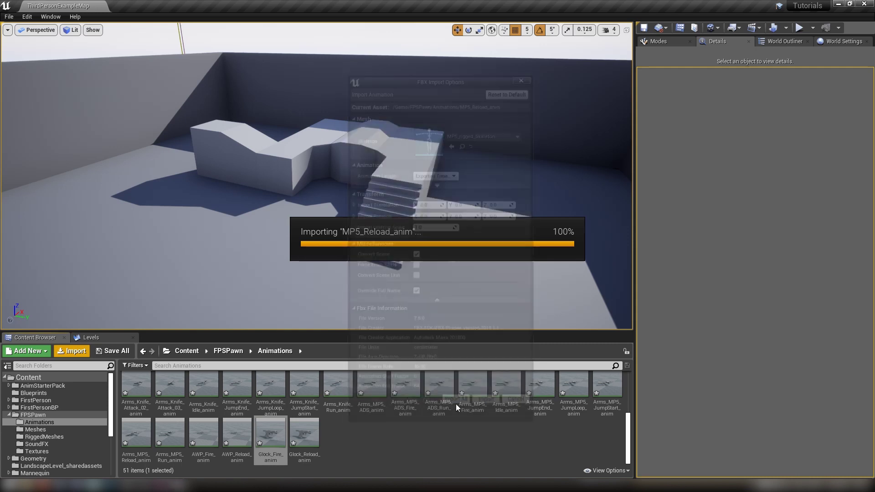
# - Preview MP5_Reload_anim in its animation editor, orbiting around the MP5
pyautogui.doubleClick(345, 426)
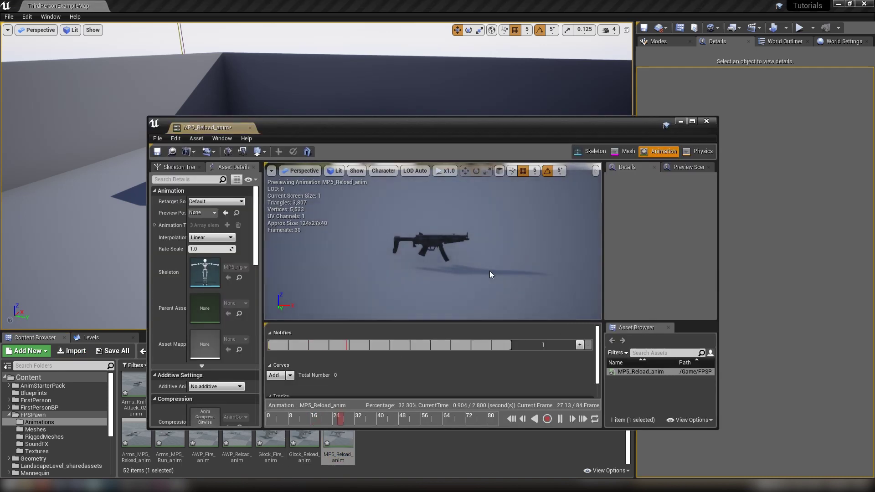
pyautogui.scroll(10, 489, 271)
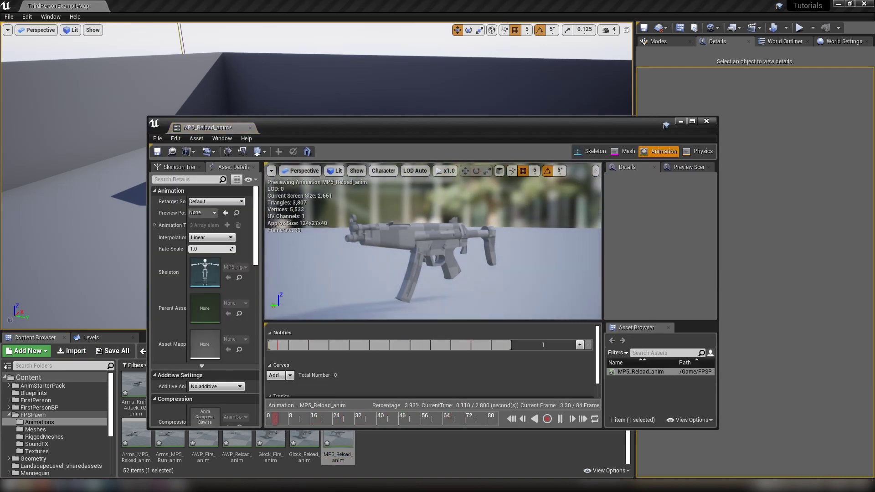
pyautogui.moveTo(433, 251); pyautogui.dragTo(506, 262)
pyautogui.moveTo(336, 190)
pyautogui.mouseDown()
pyautogui.moveTo(397, 194)
pyautogui.moveTo(336, 190)
pyautogui.mouseUp()
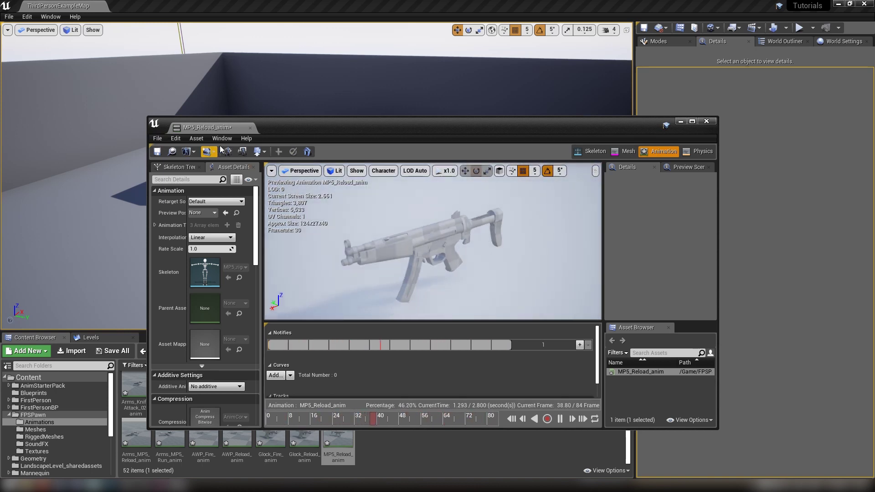
pyautogui.click(250, 128)
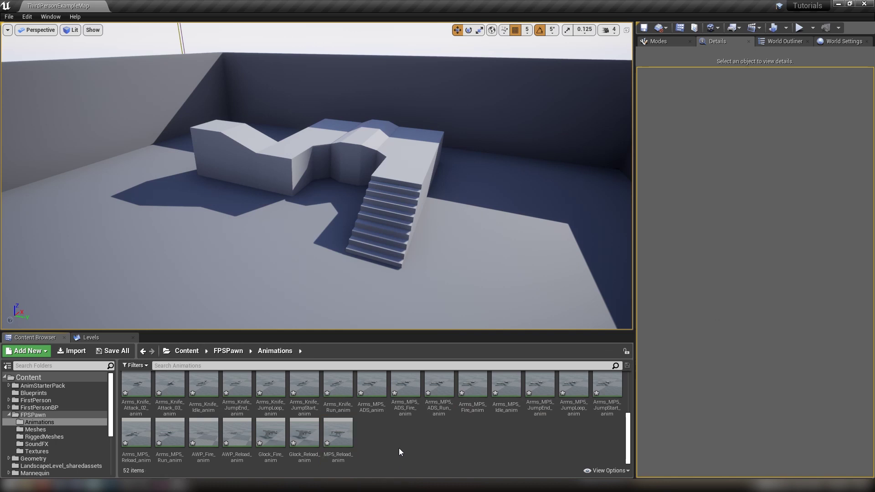
pyautogui.scroll(5, 392, 442)
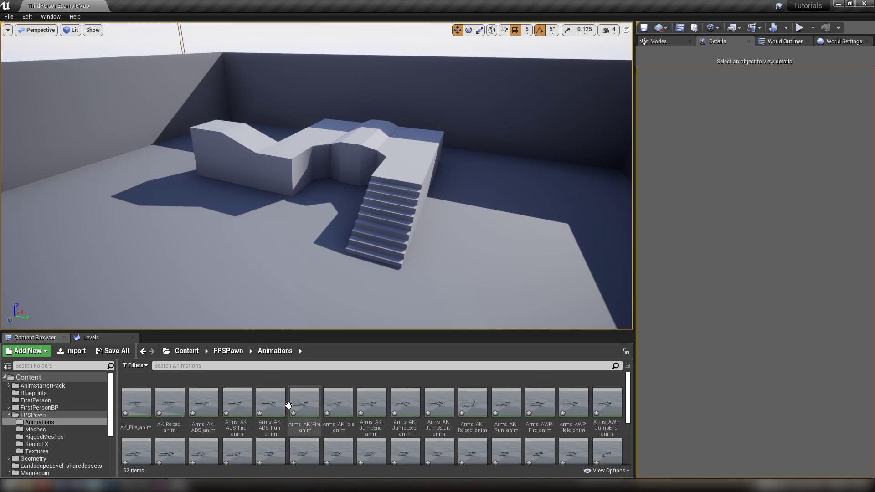
pyautogui.click(131, 407)
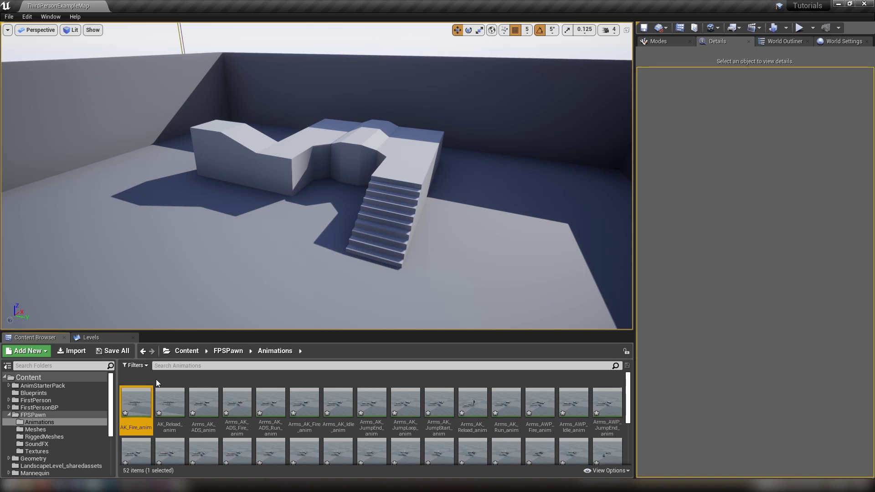
# - Create an AnimMontage from AK_Fire_anim, keeping the name AK_Fire_anim_Montage
pyautogui.rightClick(137, 404)
pyautogui.moveTo(197, 108)
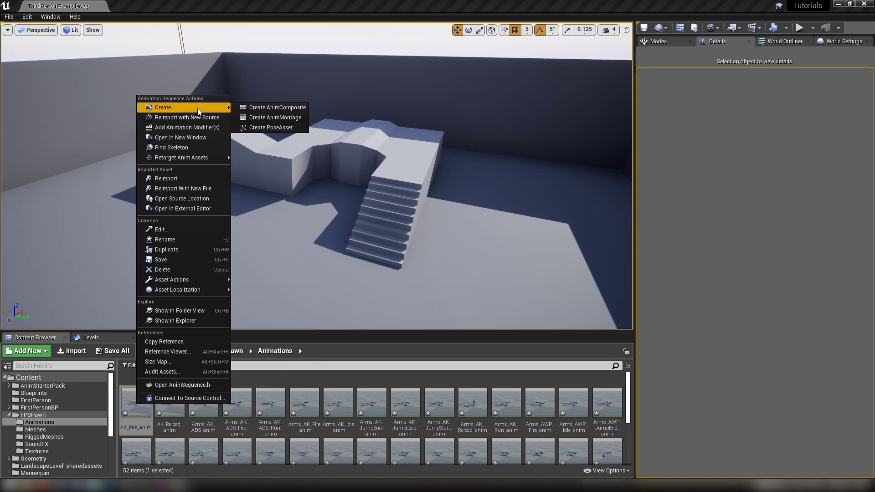
pyautogui.click(288, 119)
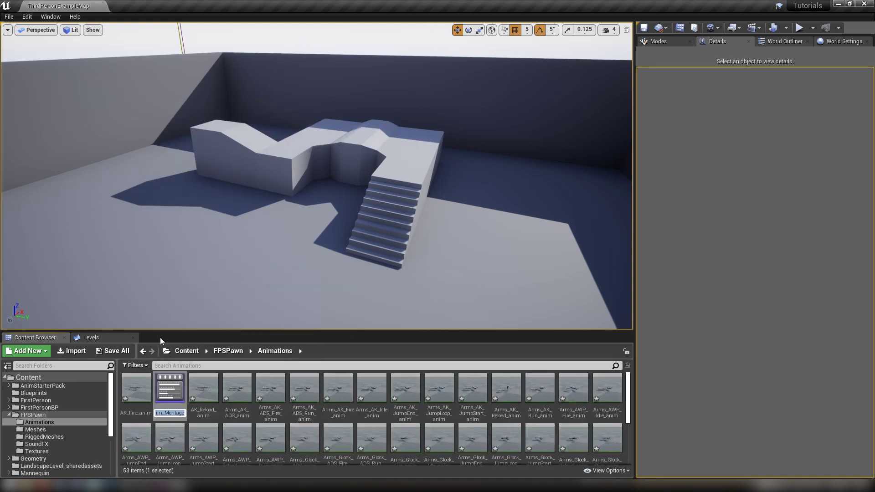
pyautogui.press('Return')
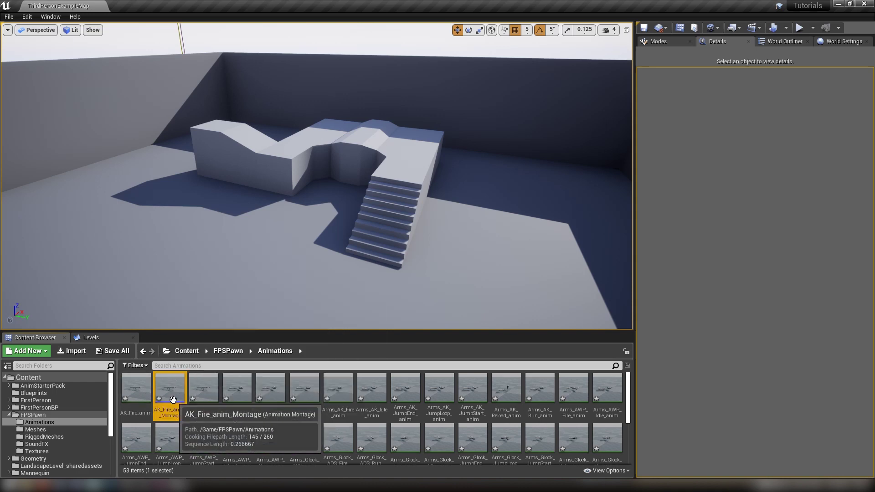
# - Open AK_Fire_anim_Montage and dock its editor into the main window
pyautogui.doubleClick(187, 406)
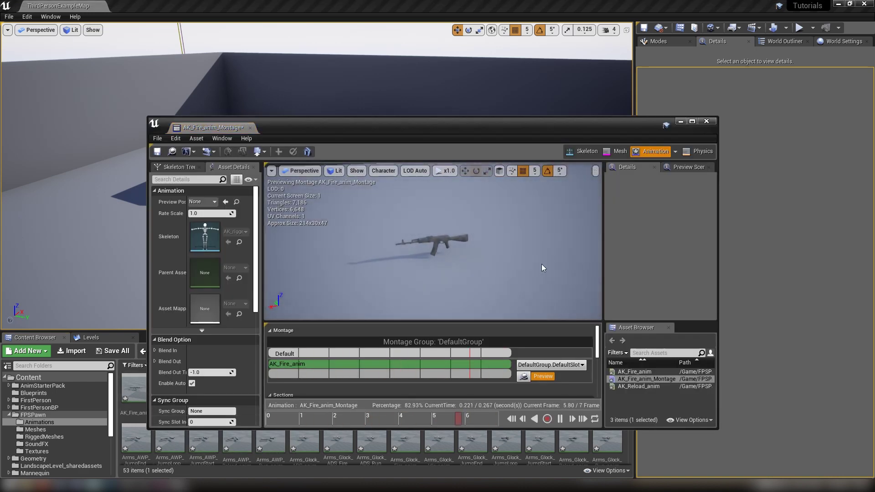
pyautogui.moveTo(204, 131); pyautogui.dragTo(209, 5)
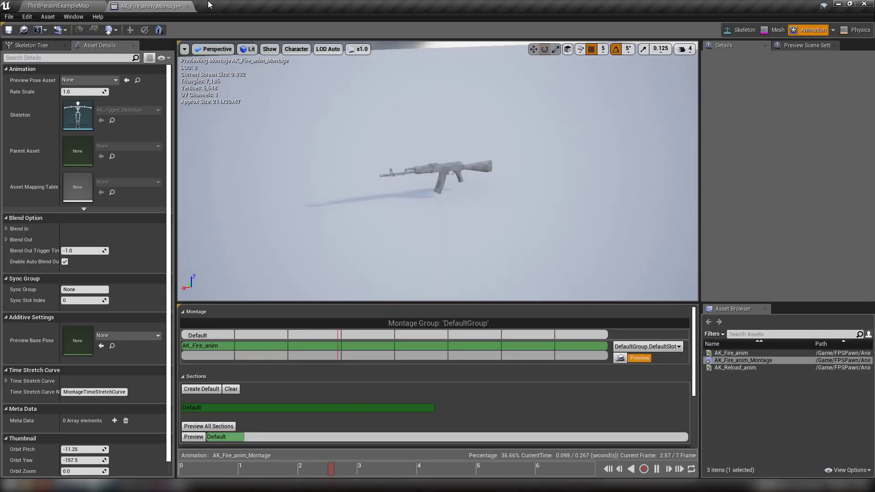
pyautogui.scroll(-3, 323, 397)
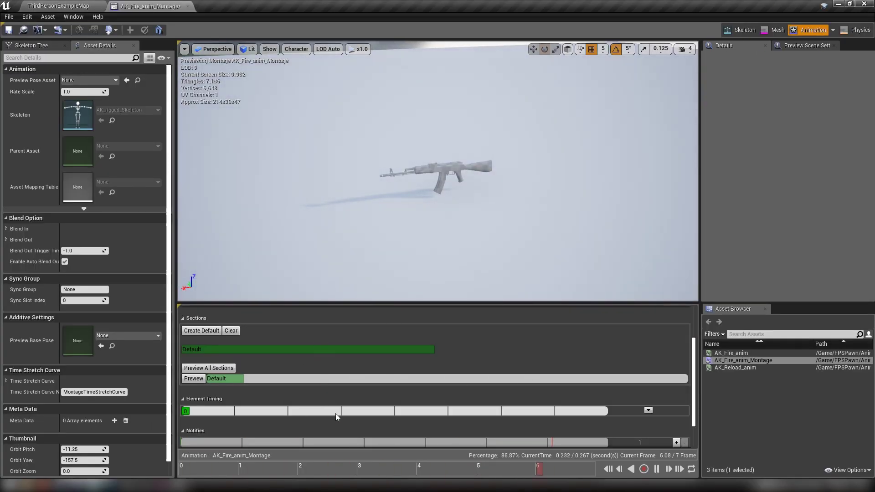
pyautogui.scroll(3, 459, 352)
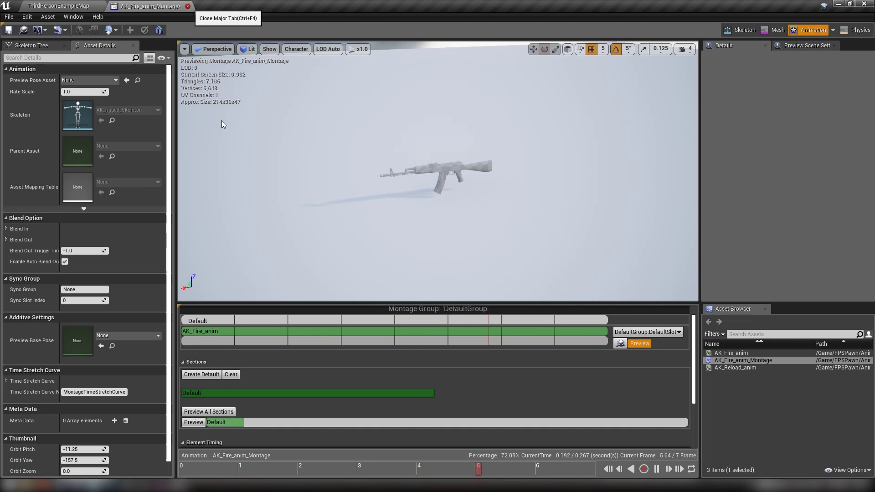
# - Close the AK_Fire_anim_Montage editor and return the Content Browser to FPSPawn
pyautogui.click(188, 6)
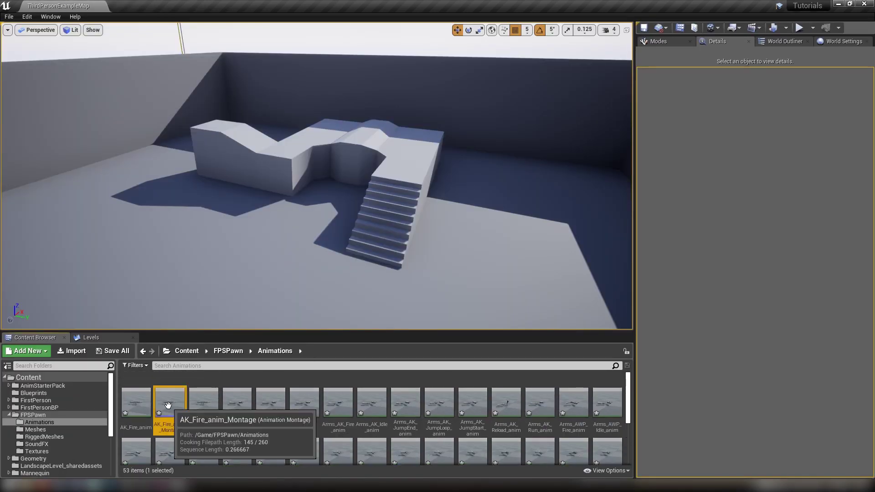
pyautogui.click(228, 350)
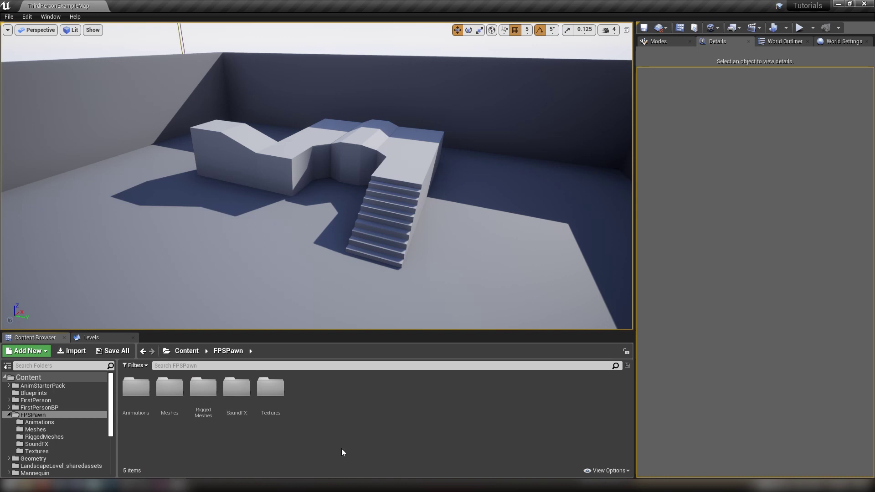